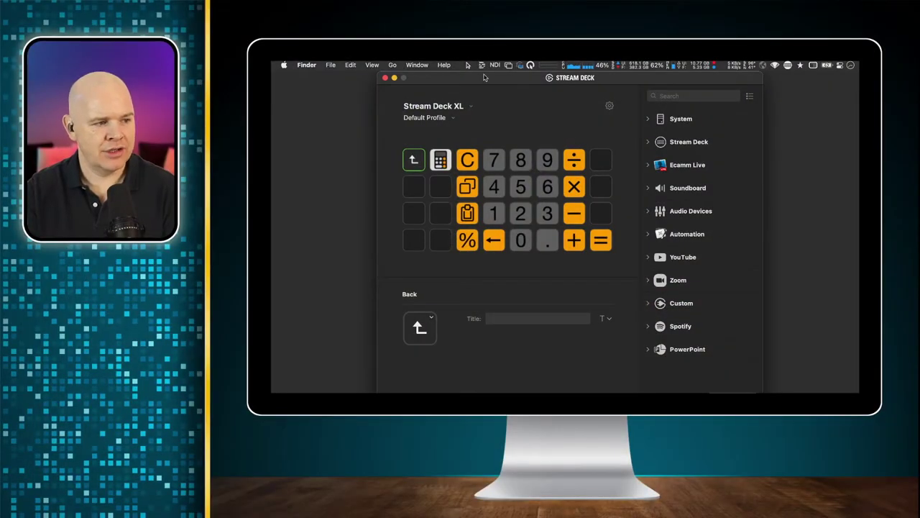
Step: Shift the Stream Deck window right and open its Preferences on the Profiles tab
{"action": "left_click_drag", "start_coordinate": [482, 81], "coordinate": [495, 81]}
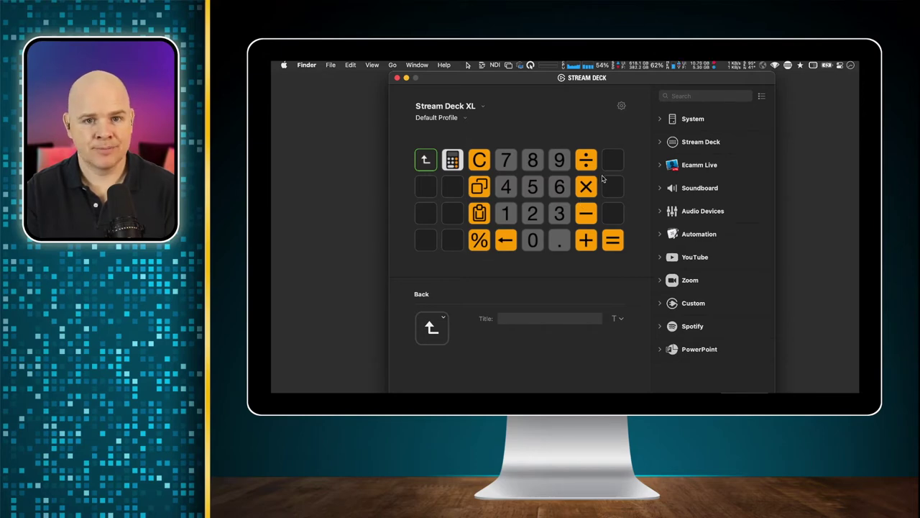
{"action": "left_click", "coordinate": [622, 107]}
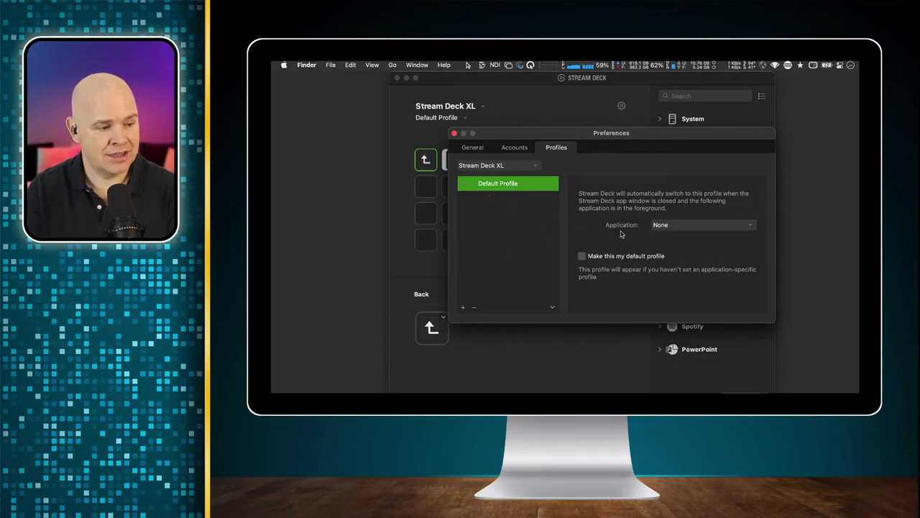
Step: Check the Default Profile's Application list, leave it at None, and close Preferences
{"action": "left_click", "coordinate": [664, 227]}
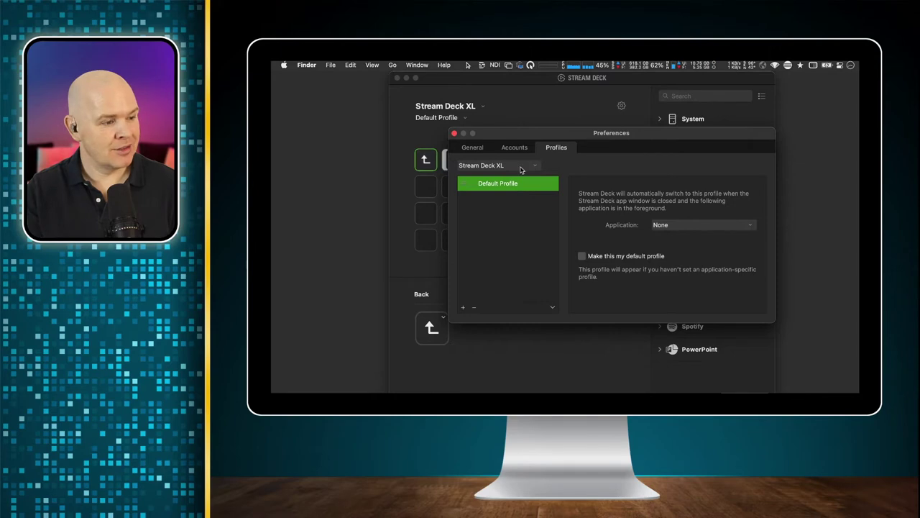
{"action": "left_click_drag", "start_coordinate": [502, 134], "coordinate": [549, 101]}
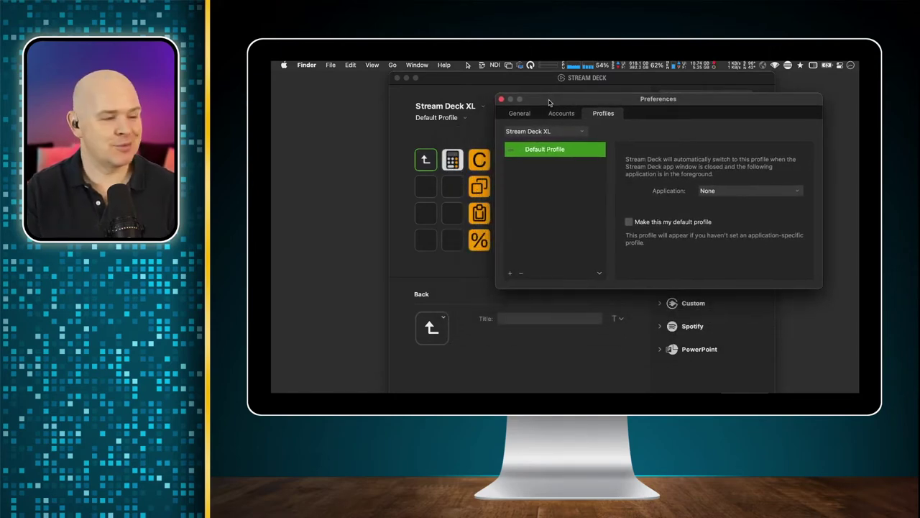
{"action": "left_click", "coordinate": [502, 100]}
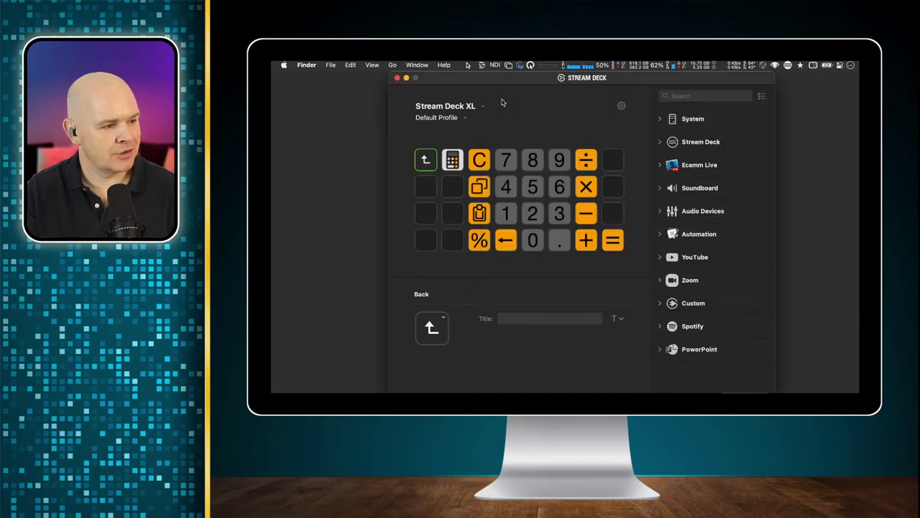
Step: Create a folder in the first slot of the second row and open it
{"action": "left_click", "coordinate": [427, 188]}
{"action": "right_click", "coordinate": [427, 189]}
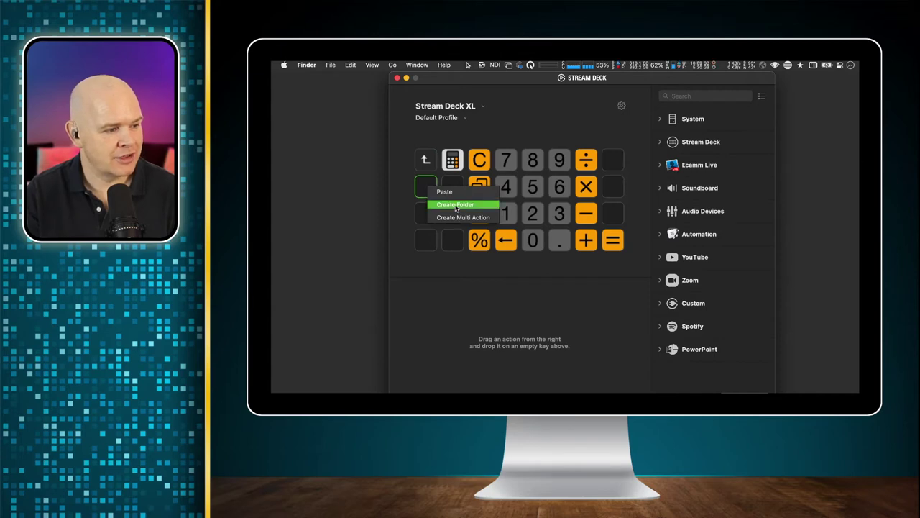
{"action": "left_click", "coordinate": [456, 205]}
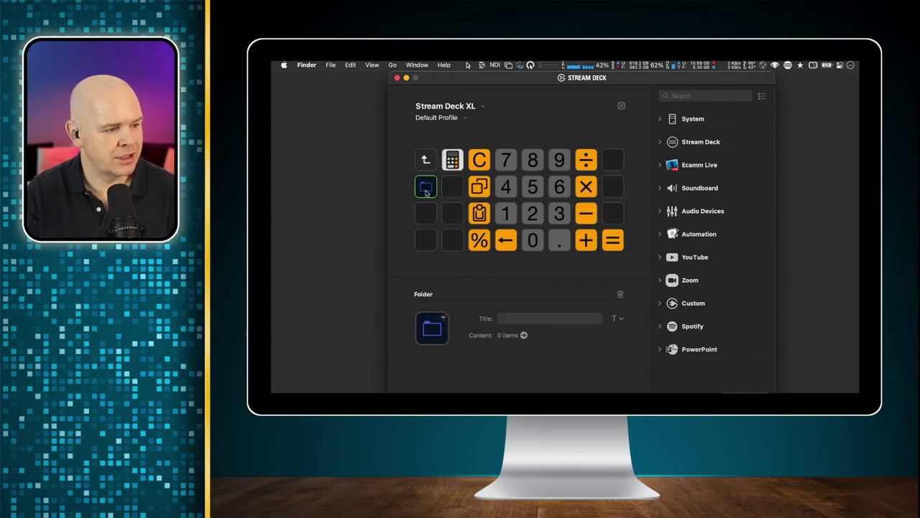
{"action": "double_click", "coordinate": [427, 192]}
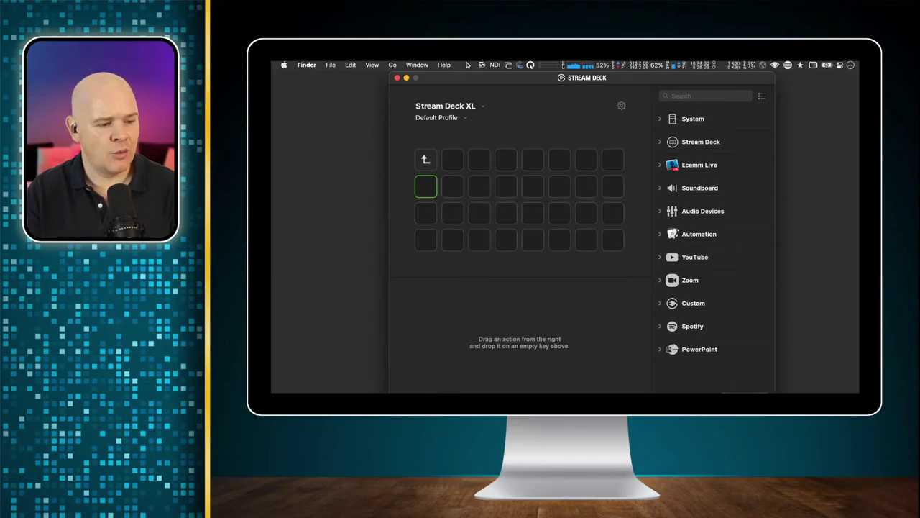
{"action": "left_click", "coordinate": [748, 380]}
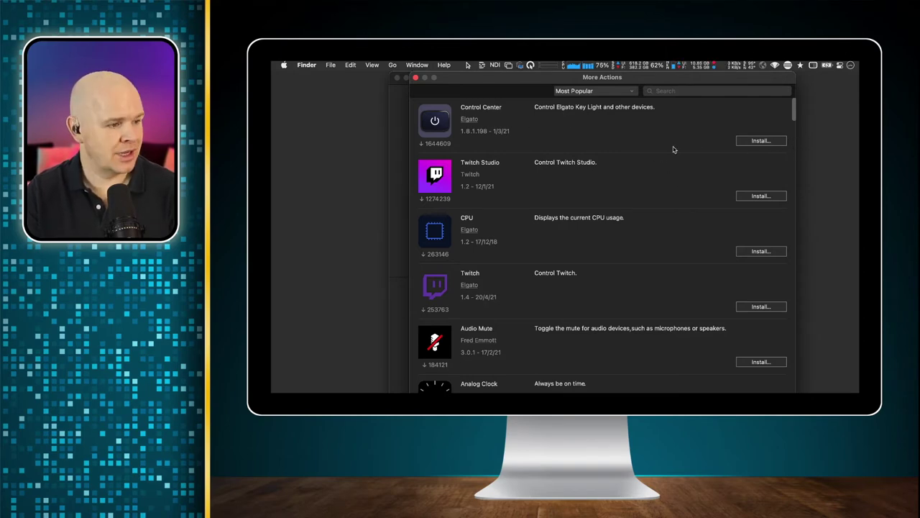
{"action": "left_click", "coordinate": [416, 79]}
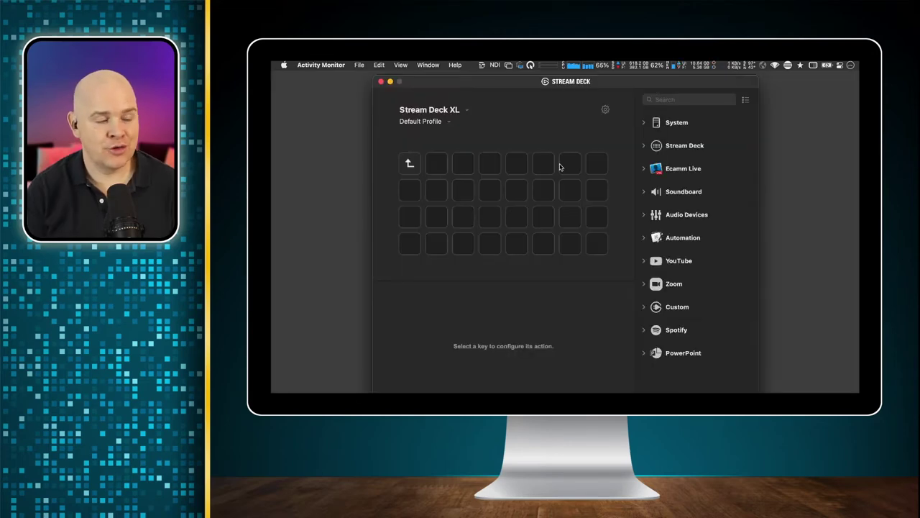
Step: Add a System Hotkey action to the top row and drag a copy onto the next key
{"action": "left_click", "coordinate": [644, 124]}
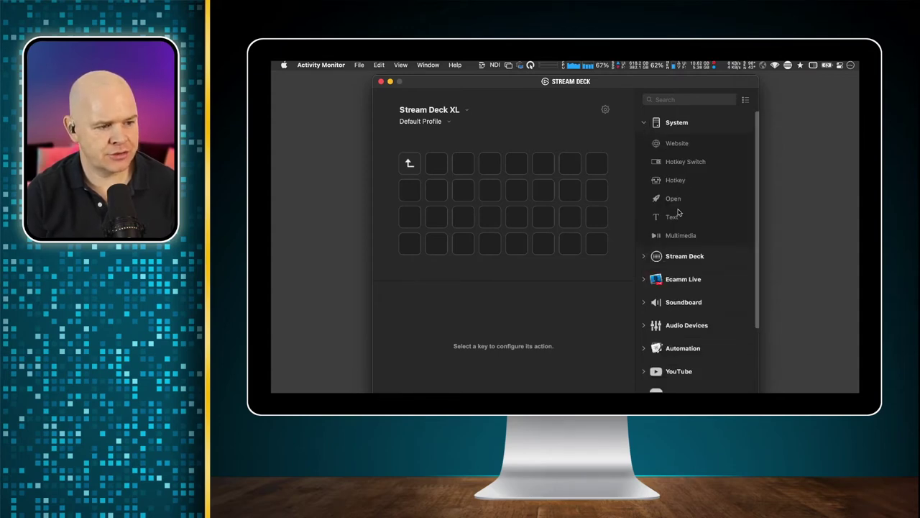
{"action": "left_click_drag", "start_coordinate": [658, 183], "coordinate": [492, 164]}
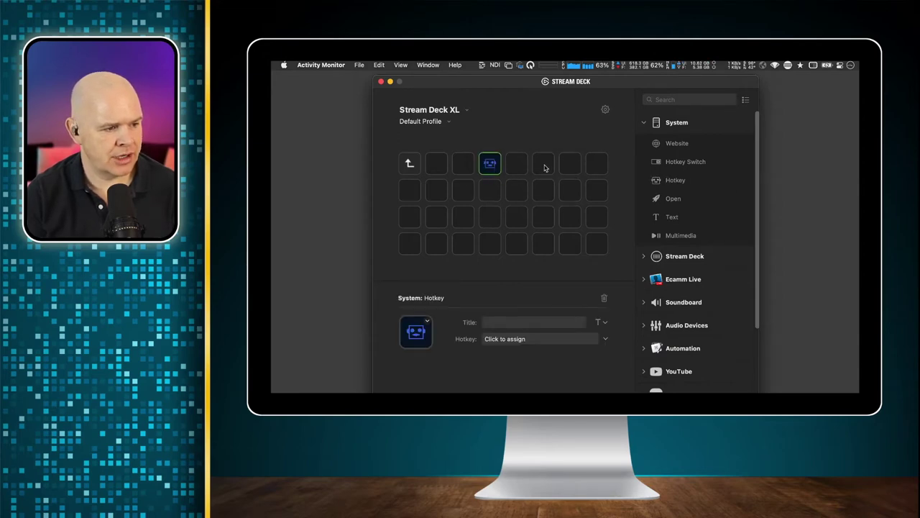
{"action": "left_click_drag", "start_coordinate": [490, 163], "coordinate": [521, 166]}
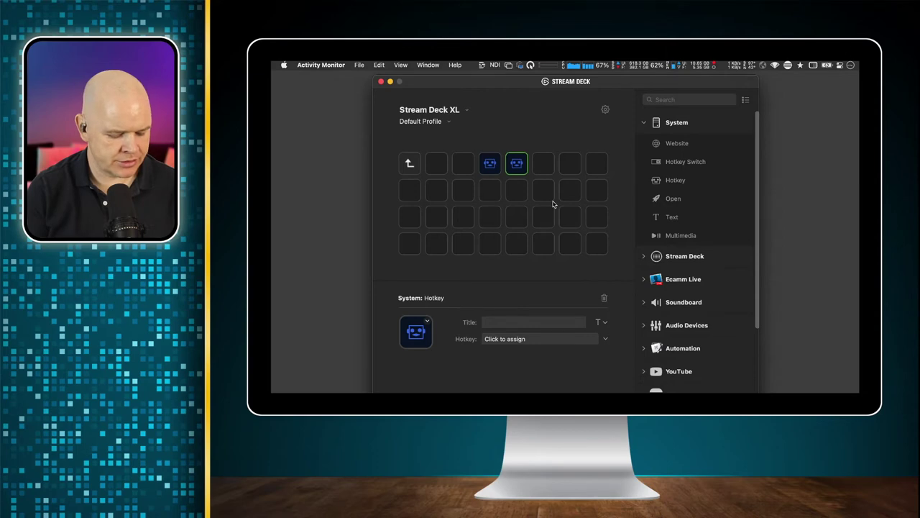
Step: Paste copies of the Hotkey key into the sixth and seventh top-row slots, then reopen the folder
{"action": "right_click", "coordinate": [519, 164]}
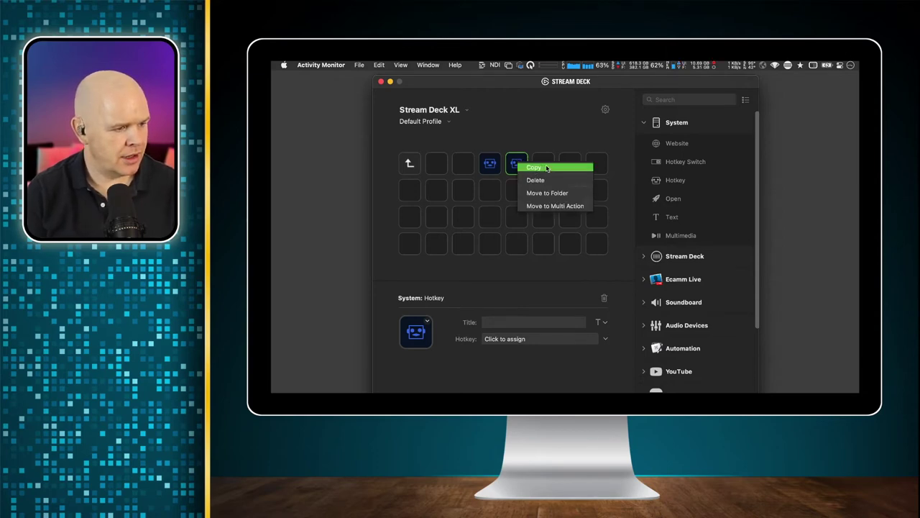
{"action": "left_click", "coordinate": [534, 168]}
{"action": "left_click", "coordinate": [544, 166]}
{"action": "right_click", "coordinate": [544, 167]}
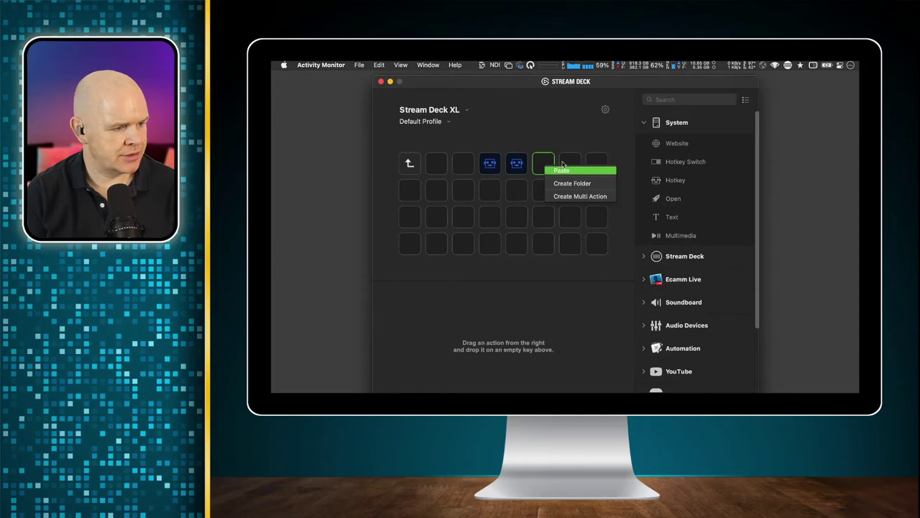
{"action": "left_click", "coordinate": [557, 170]}
{"action": "left_click", "coordinate": [569, 166]}
{"action": "right_click", "coordinate": [568, 166]}
{"action": "left_click", "coordinate": [582, 171]}
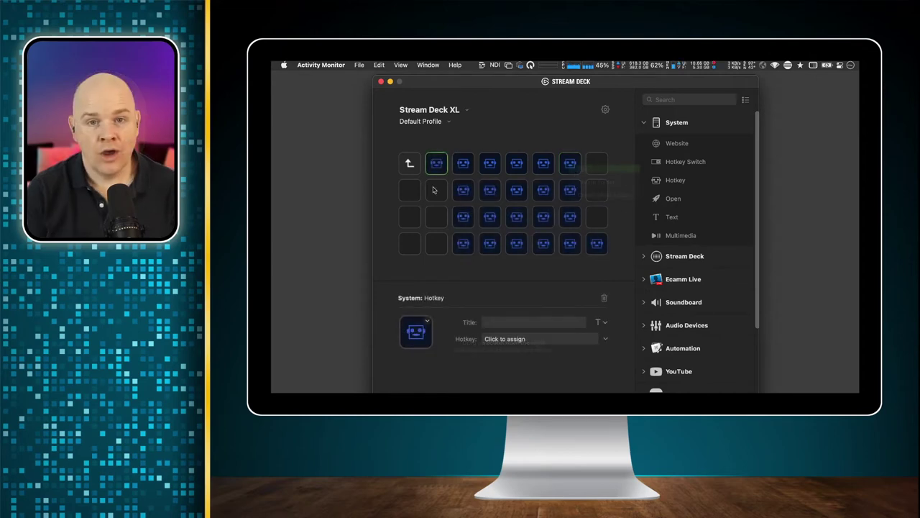
{"action": "left_click", "coordinate": [436, 164]}
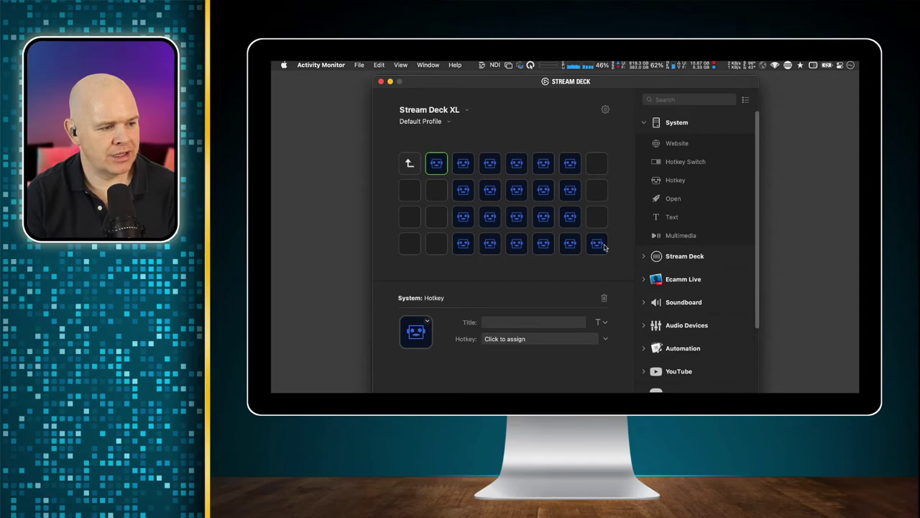
{"action": "double_click", "coordinate": [410, 166]}
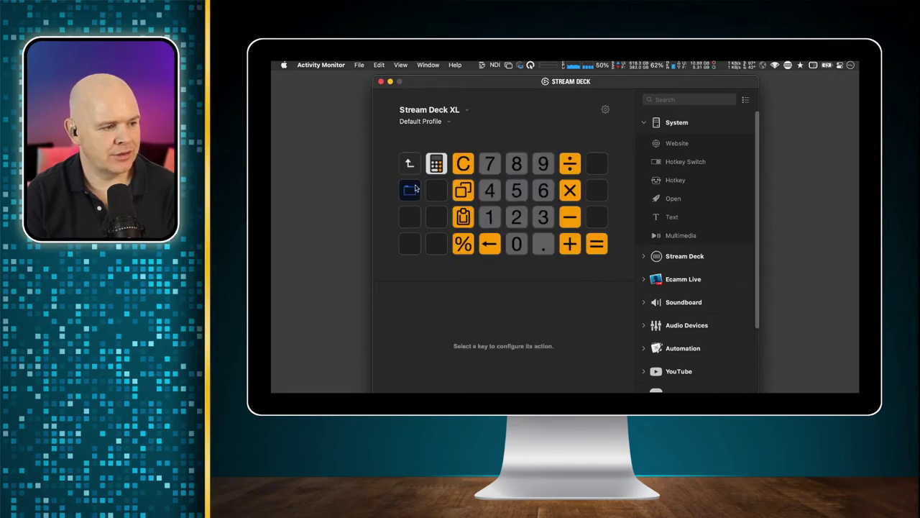
{"action": "double_click", "coordinate": [412, 193]}
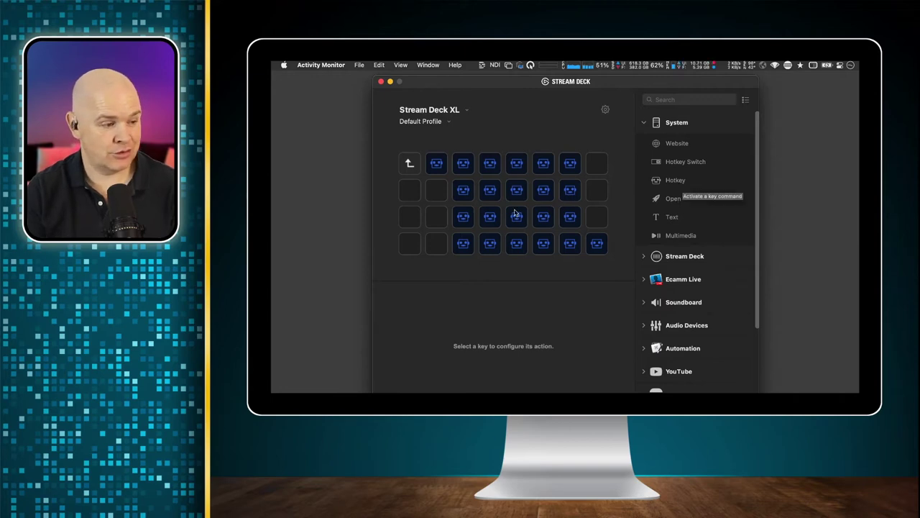
Step: Give the 7-position key the Numpad 7 hotkey and rearrange the Stream Deck and icons windows
{"action": "left_click", "coordinate": [494, 164]}
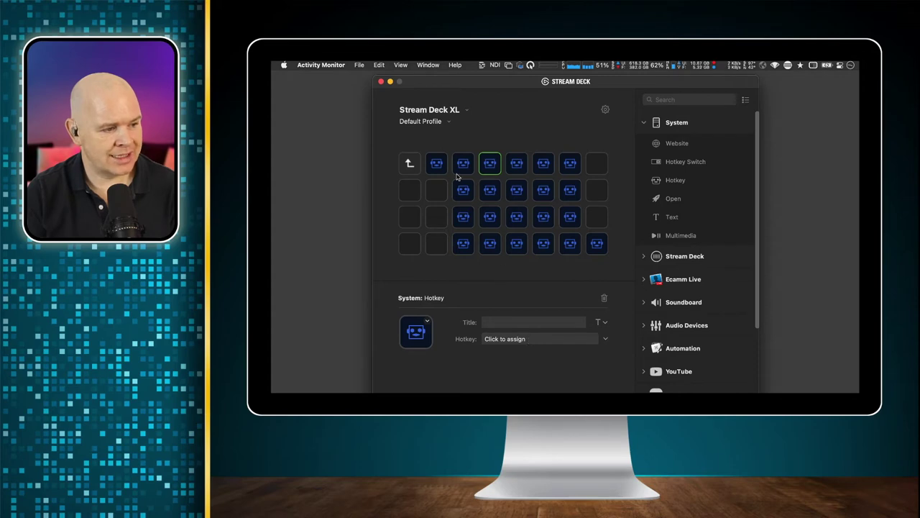
{"action": "left_click", "coordinate": [514, 341]}
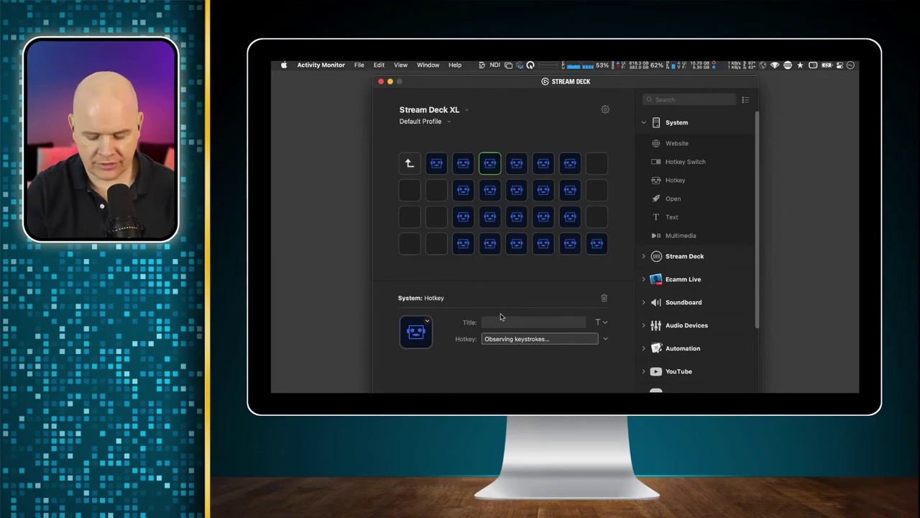
{"action": "key", "text": "KP_7"}
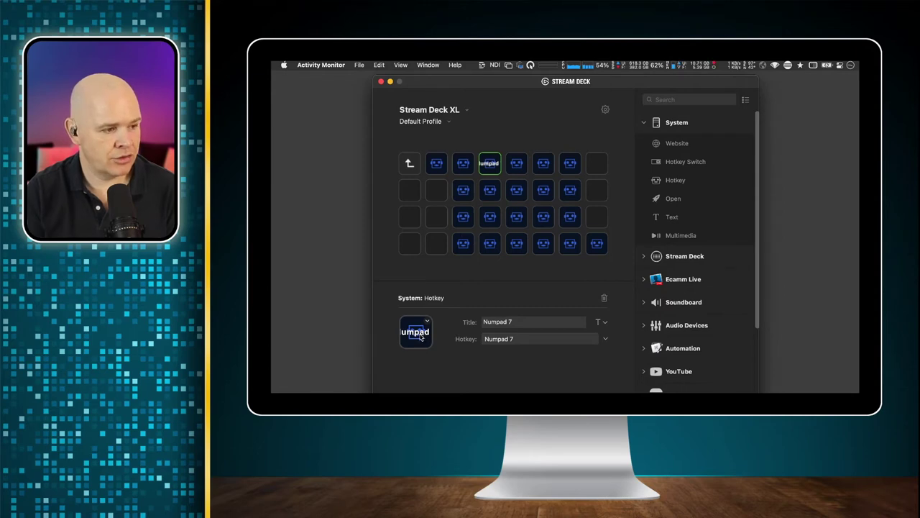
{"action": "left_click_drag", "start_coordinate": [453, 84], "coordinate": [534, 81]}
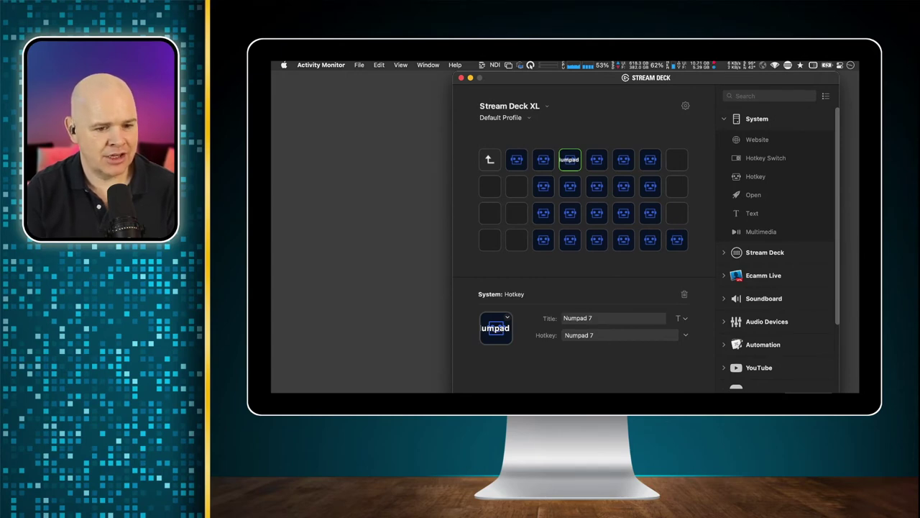
{"action": "left_click_drag", "start_coordinate": [524, 131], "coordinate": [385, 82]}
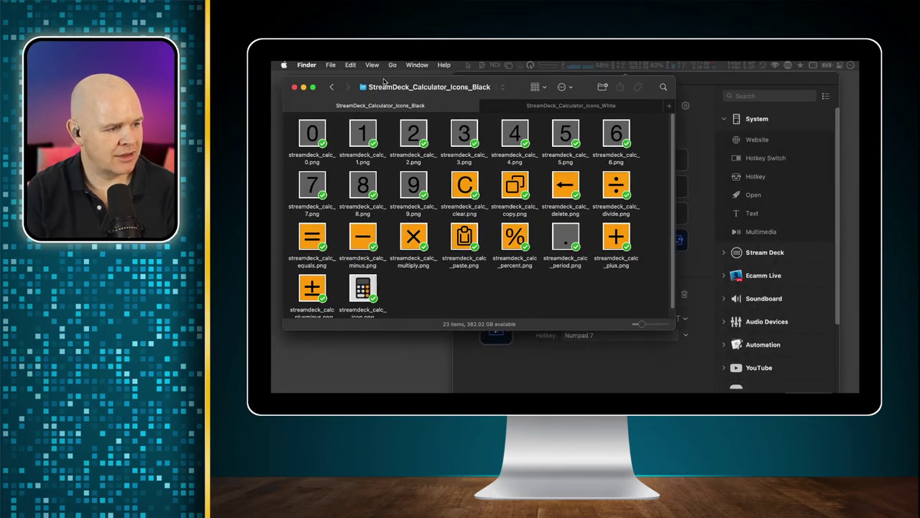
Step: Show the white calculator icons folder as a list in a narrow Finder window beside Stream Deck
{"action": "left_click", "coordinate": [517, 108]}
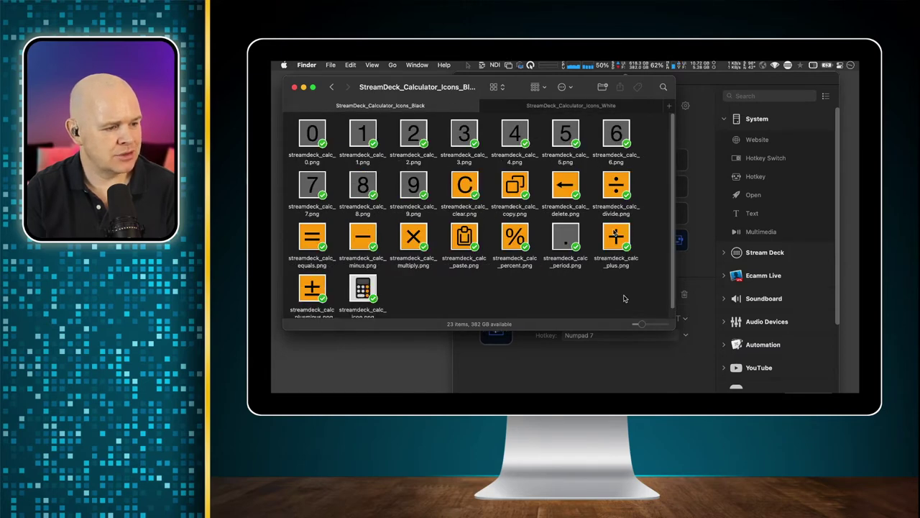
{"action": "left_click_drag", "start_coordinate": [671, 325], "coordinate": [499, 393]}
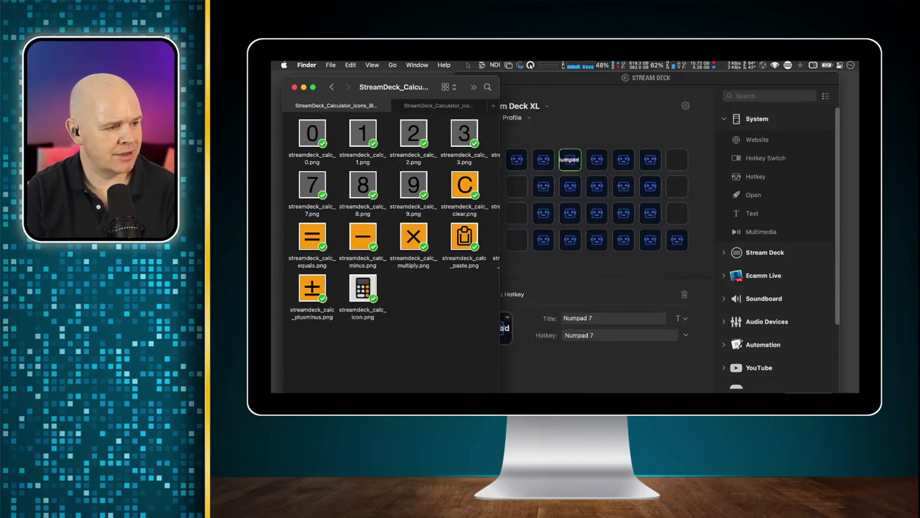
{"action": "left_click", "coordinate": [432, 107]}
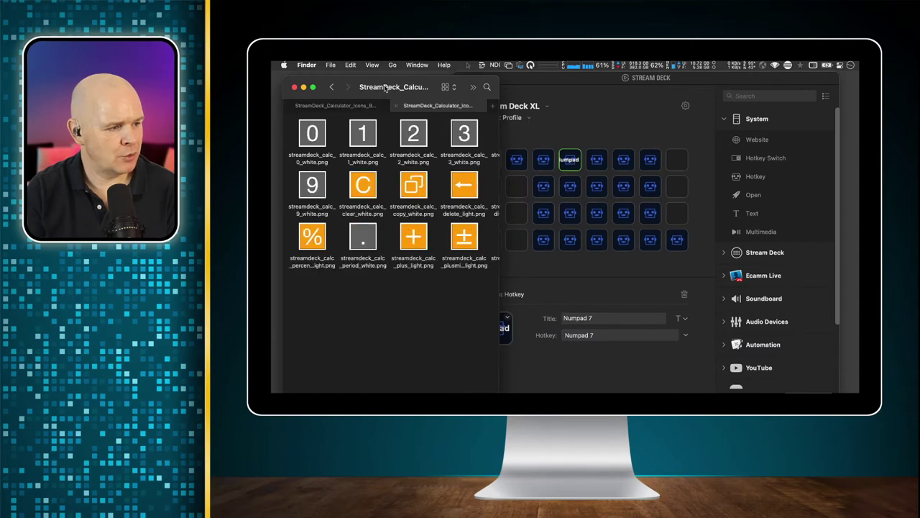
{"action": "left_click_drag", "start_coordinate": [427, 79], "coordinate": [415, 75]}
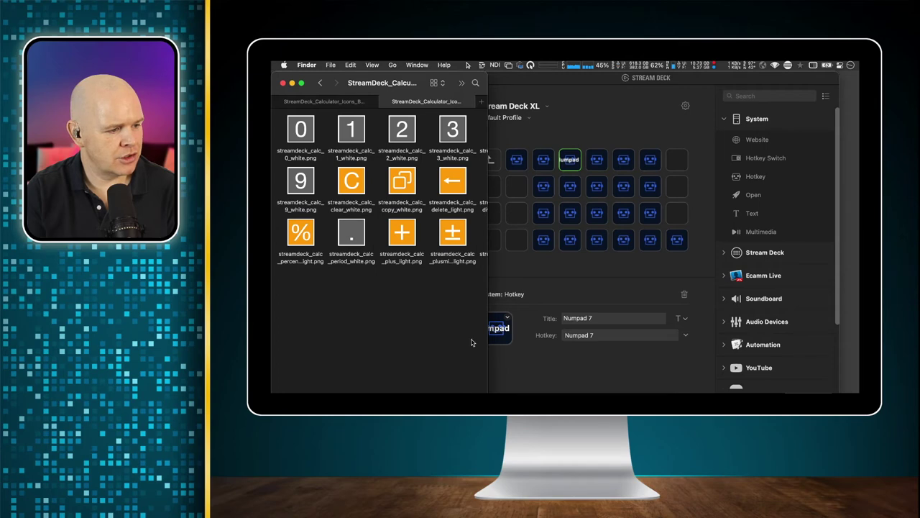
{"action": "left_click", "coordinate": [438, 84]}
{"action": "left_click", "coordinate": [440, 94]}
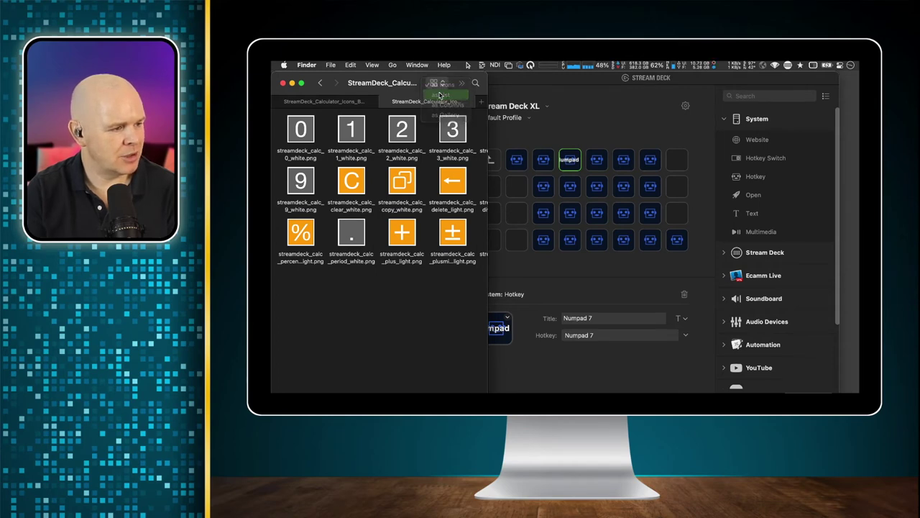
{"action": "left_click_drag", "start_coordinate": [487, 391], "coordinate": [447, 392]}
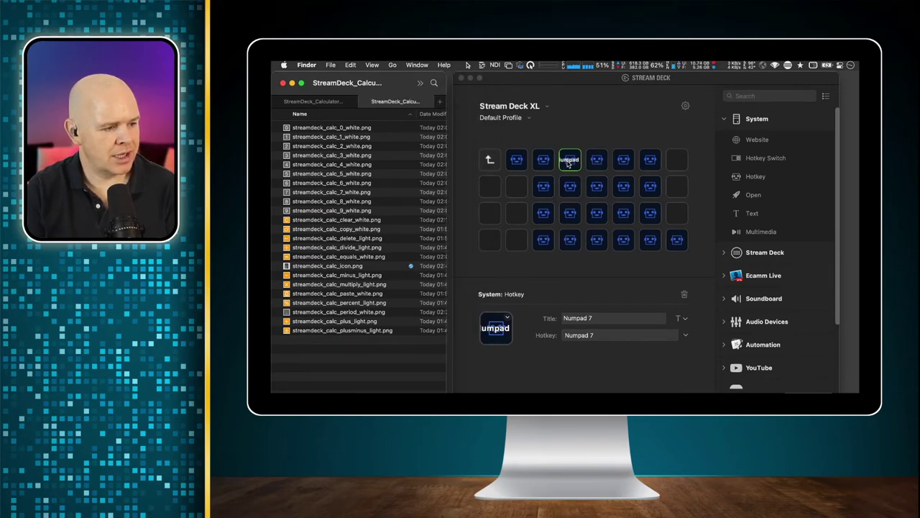
Step: Set the Numpad 7 key's icon to the white 7 image and turn off Show Title
{"action": "left_click", "coordinate": [499, 333]}
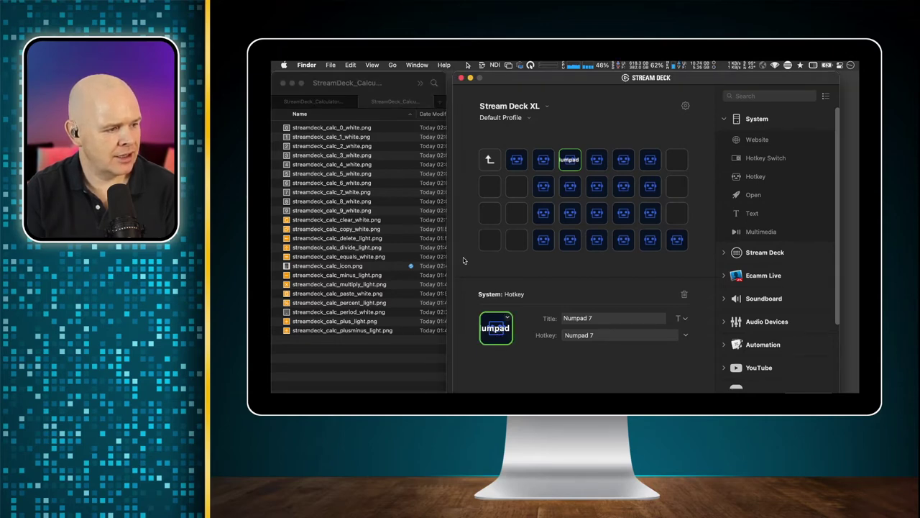
{"action": "left_click_drag", "start_coordinate": [289, 193], "coordinate": [493, 329]}
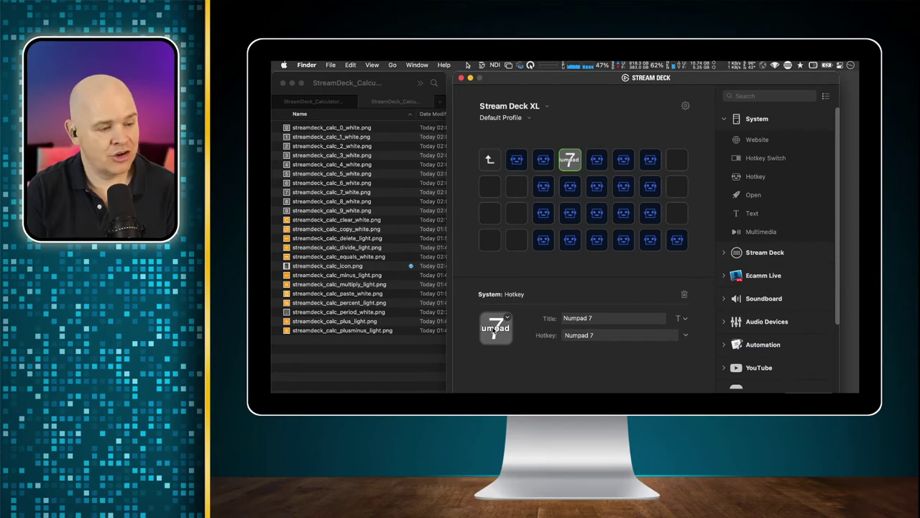
{"action": "left_click", "coordinate": [685, 320]}
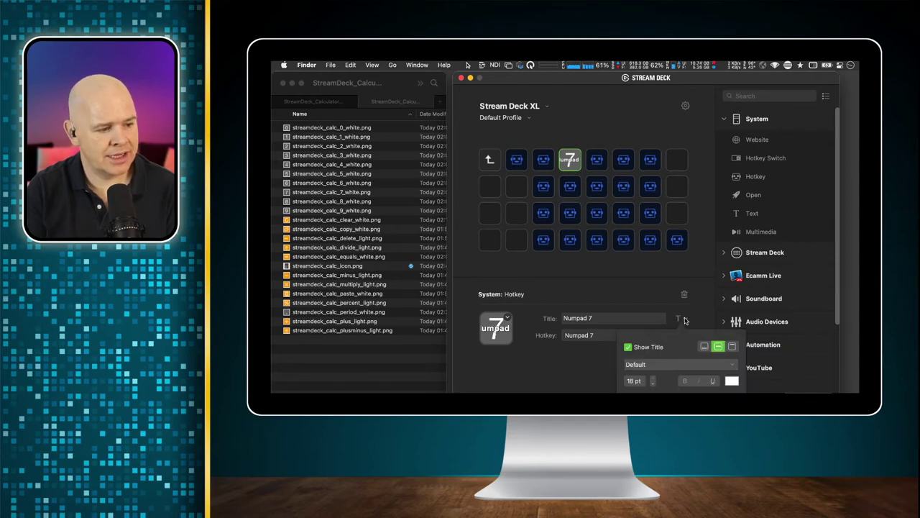
{"action": "left_click", "coordinate": [629, 347]}
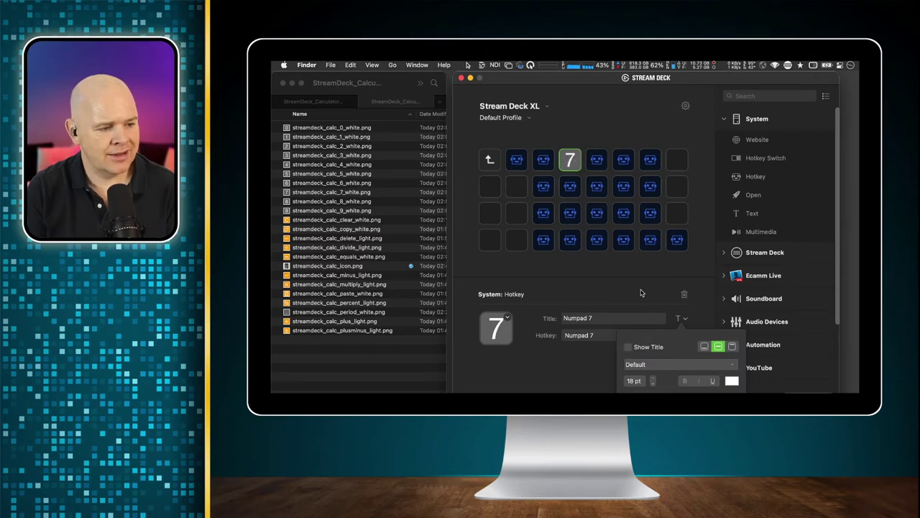
{"action": "left_click", "coordinate": [642, 267]}
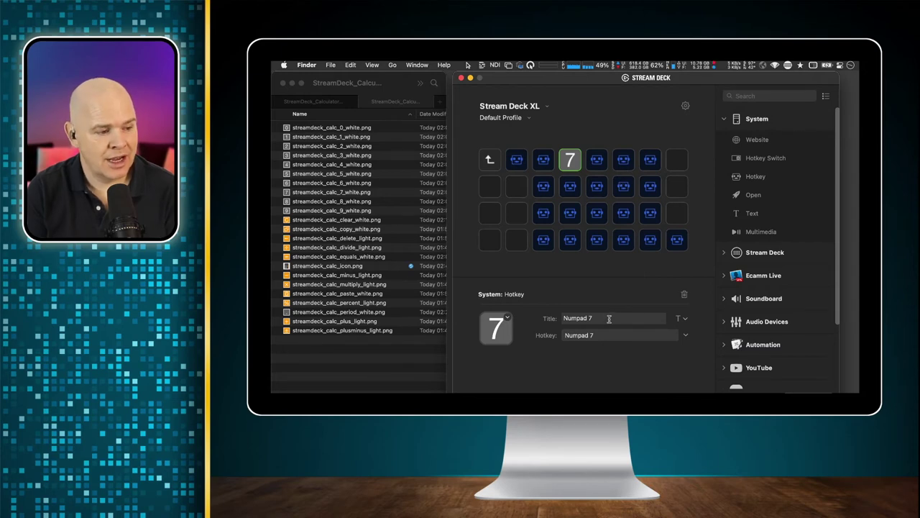
{"action": "left_click", "coordinate": [686, 320]}
{"action": "left_click", "coordinate": [614, 318]}
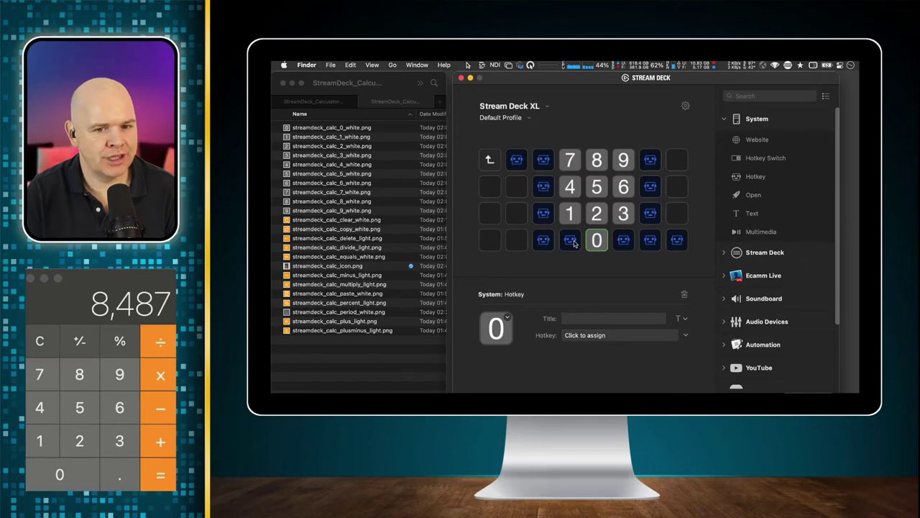
Step: Give the key right of 0 the period icon and the Numpad decimal hotkey
{"action": "left_click", "coordinate": [622, 245]}
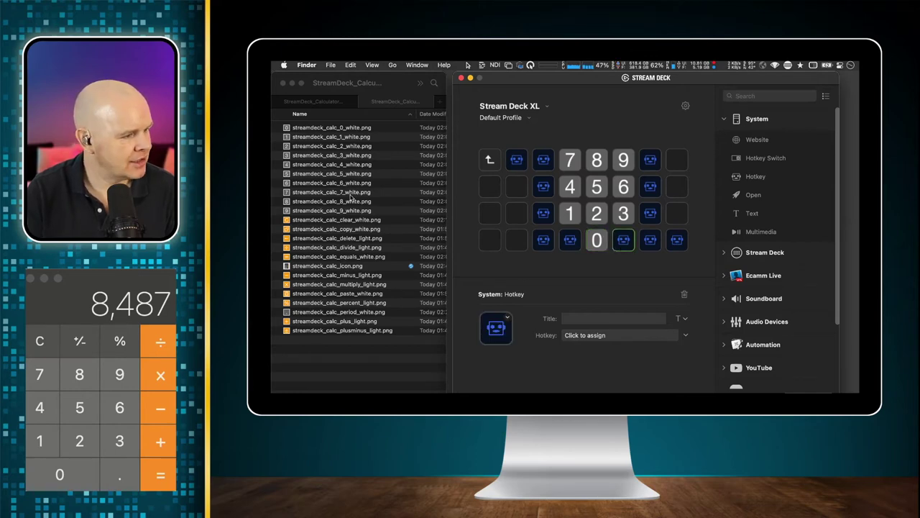
{"action": "left_click_drag", "start_coordinate": [348, 315], "coordinate": [498, 328]}
{"action": "left_click", "coordinate": [585, 335]}
{"action": "key", "text": "KP_Decimal"}
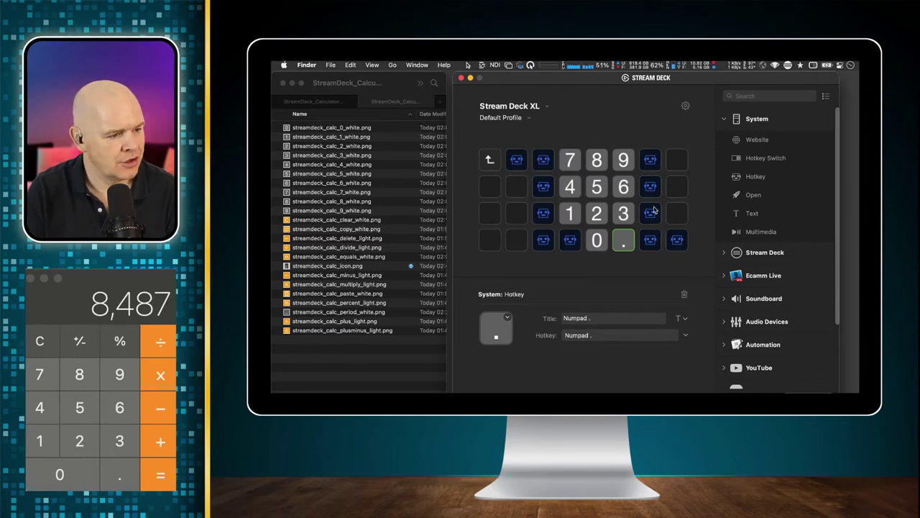
Step: Assign the Numpad / hotkey to the key beside 9
{"action": "left_click", "coordinate": [652, 162]}
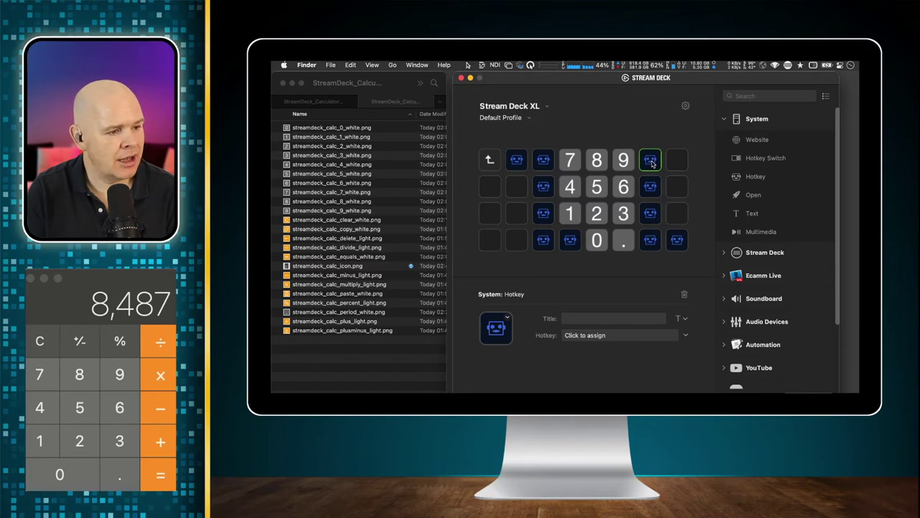
{"action": "left_click", "coordinate": [609, 335]}
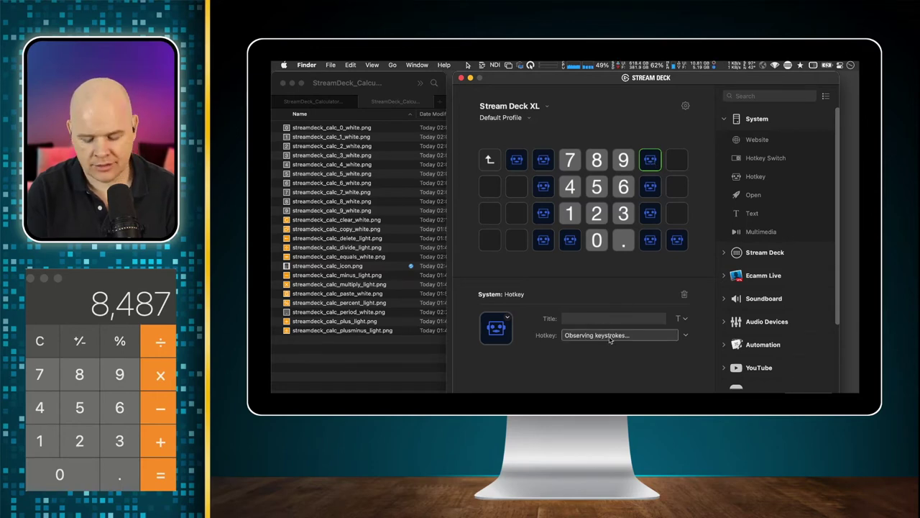
{"action": "key", "text": "KP_Divide"}
{"action": "left_click", "coordinate": [653, 188]}
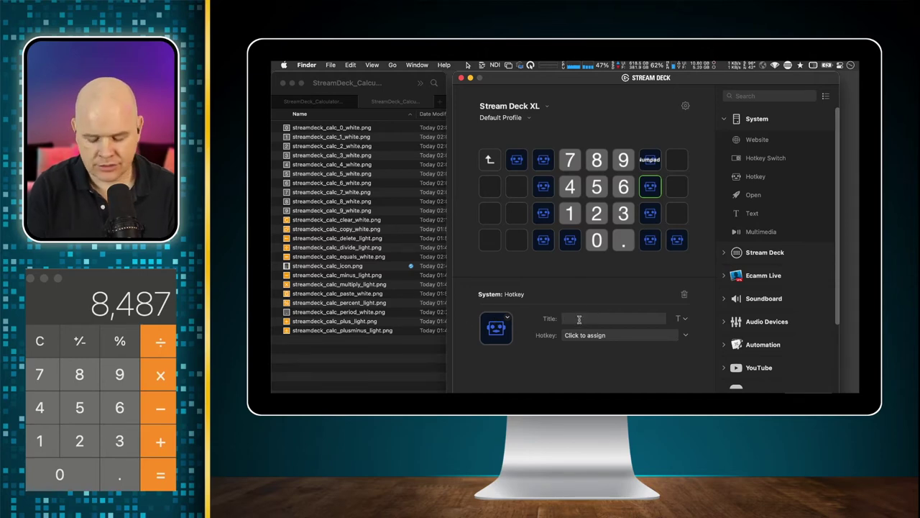
Step: Set the key below divide to Numpad *, replacing an initial Numpad - hotkey
{"action": "left_click", "coordinate": [607, 335]}
{"action": "key", "text": "KP_Subtract"}
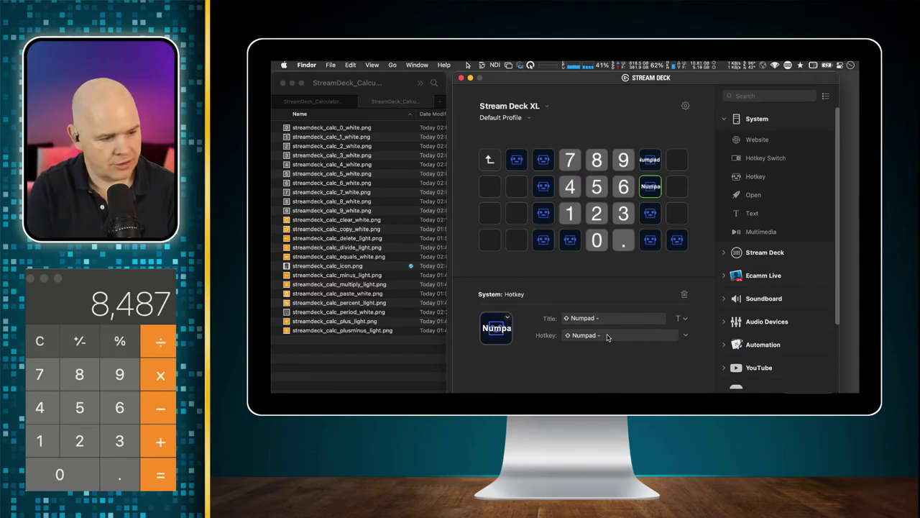
{"action": "left_click", "coordinate": [606, 335]}
{"action": "key", "text": "KP_Multiply"}
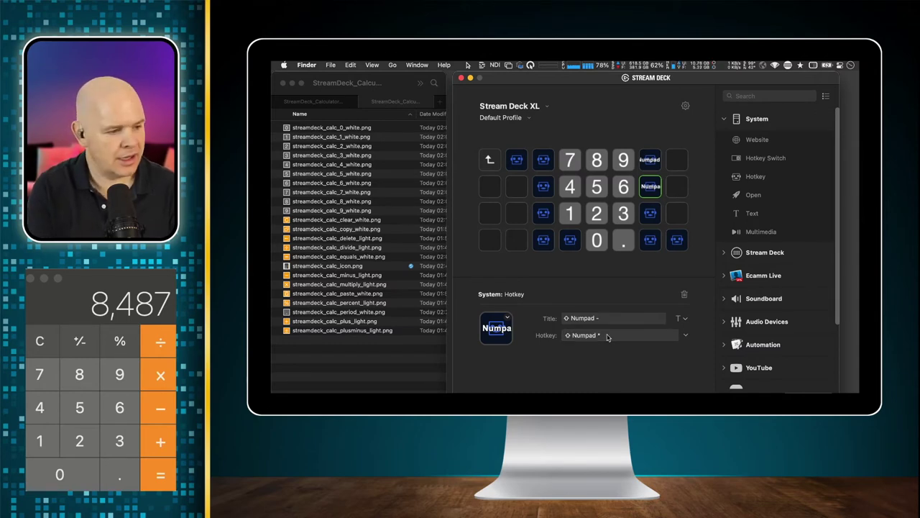
Step: Give the key beside 3 and the key below it the Numpad + hotkey
{"action": "left_click", "coordinate": [649, 215]}
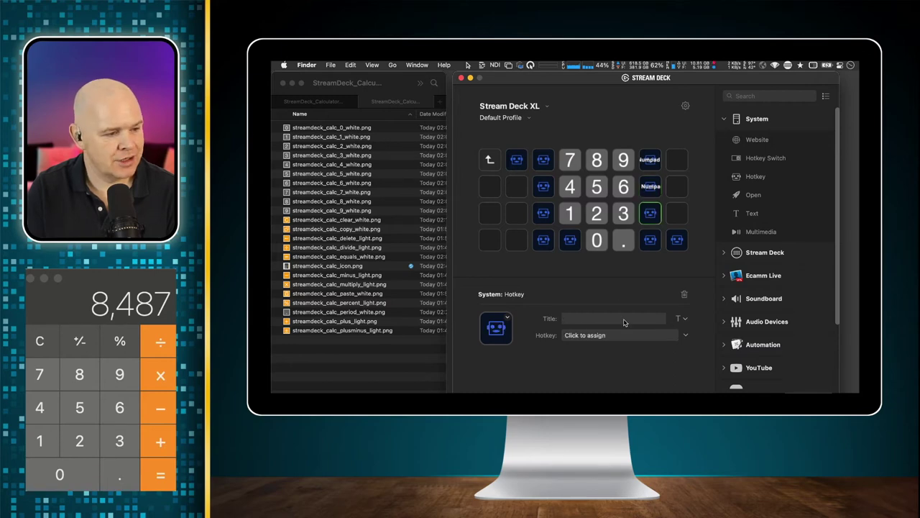
{"action": "left_click", "coordinate": [597, 335]}
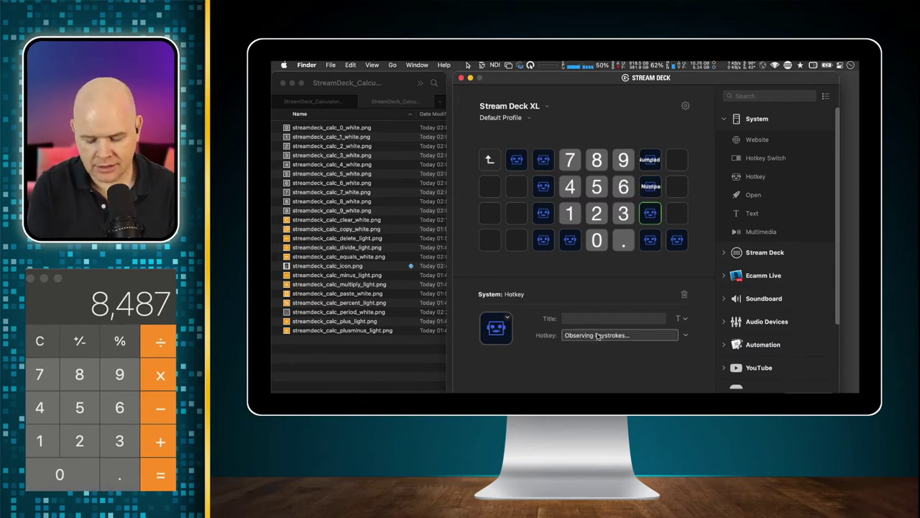
{"action": "key", "text": "KP_Add"}
{"action": "left_click", "coordinate": [651, 238]}
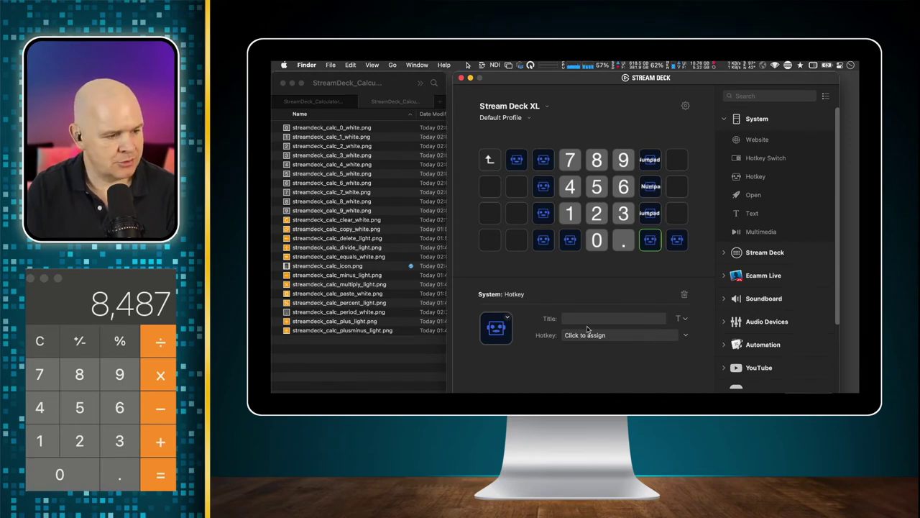
{"action": "left_click", "coordinate": [623, 337]}
{"action": "key", "text": "KP_Add"}
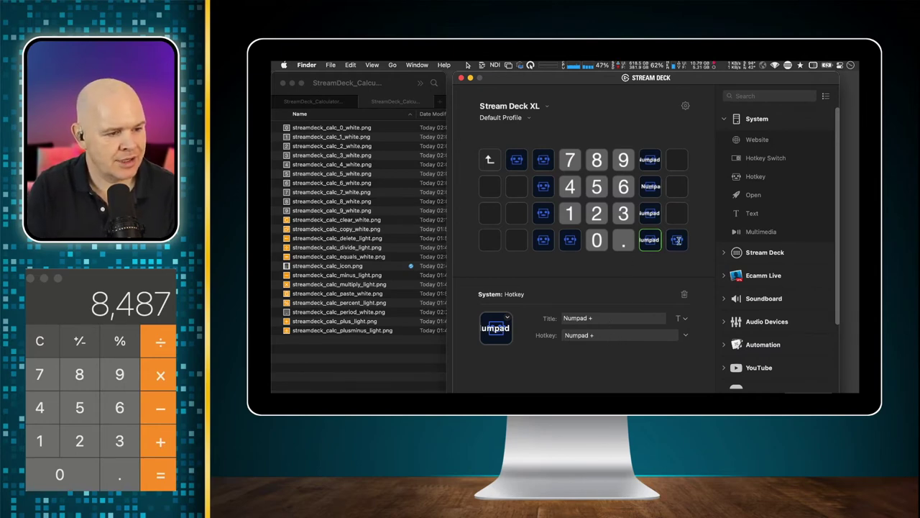
Step: Make the last bottom-row key send Numpad = and hide its title
{"action": "left_click", "coordinate": [678, 241]}
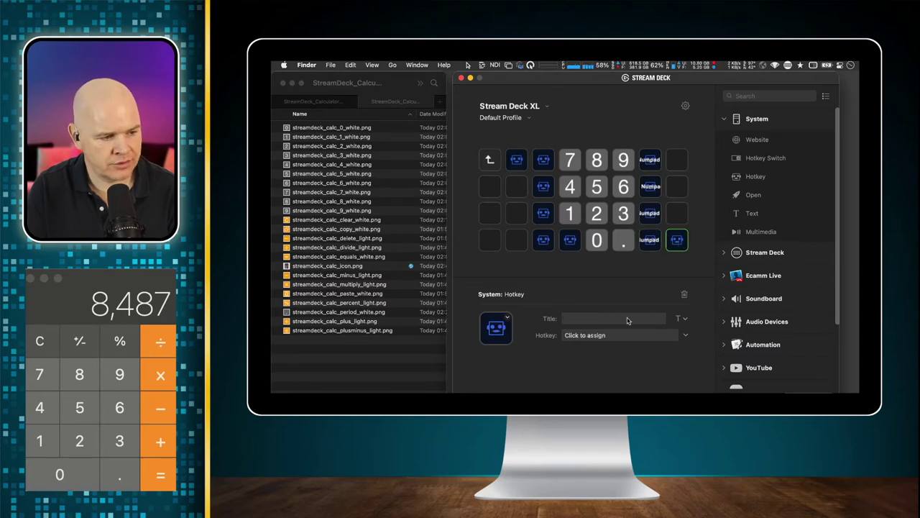
{"action": "left_click", "coordinate": [613, 334]}
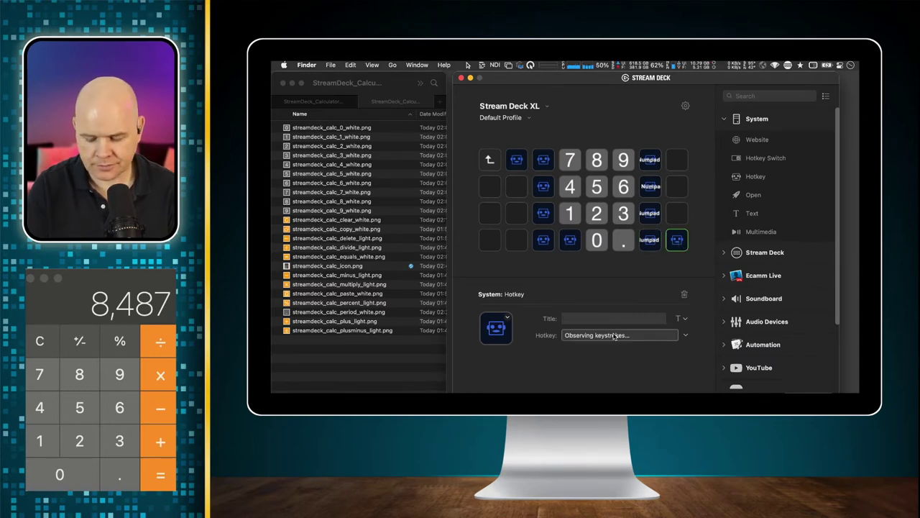
{"action": "key", "text": "KP_Equal"}
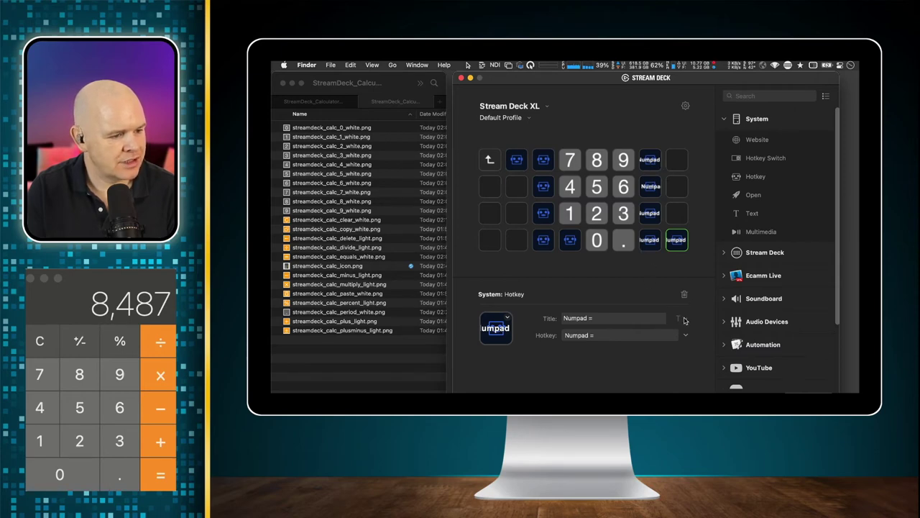
{"action": "left_click", "coordinate": [684, 317]}
{"action": "left_click", "coordinate": [629, 346]}
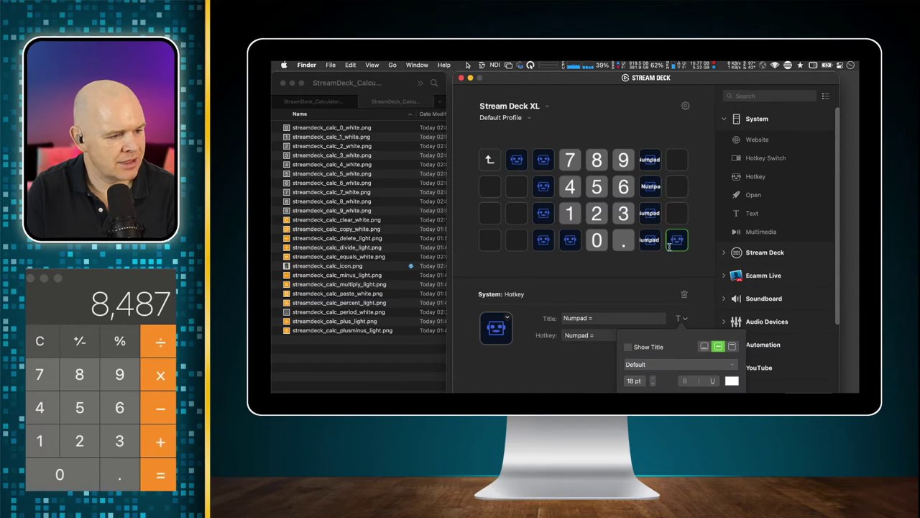
{"action": "left_click", "coordinate": [613, 269]}
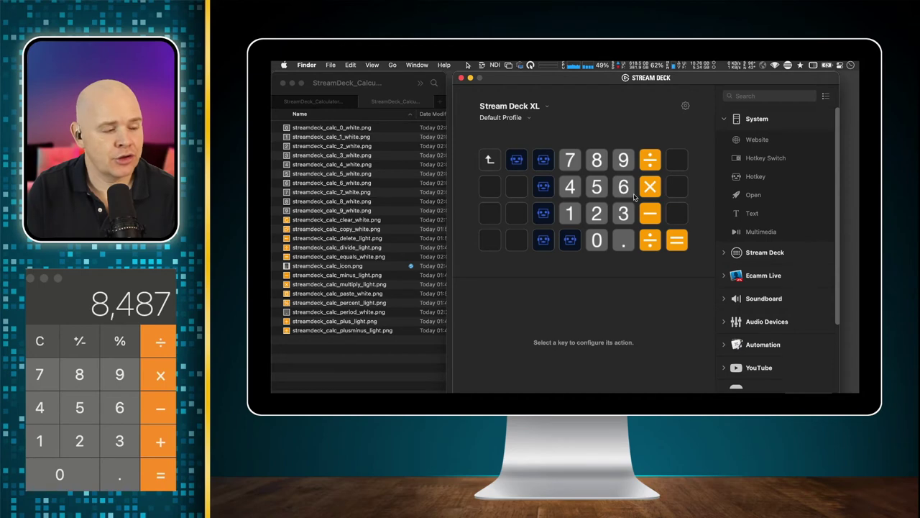
{"action": "left_click", "coordinate": [570, 241]}
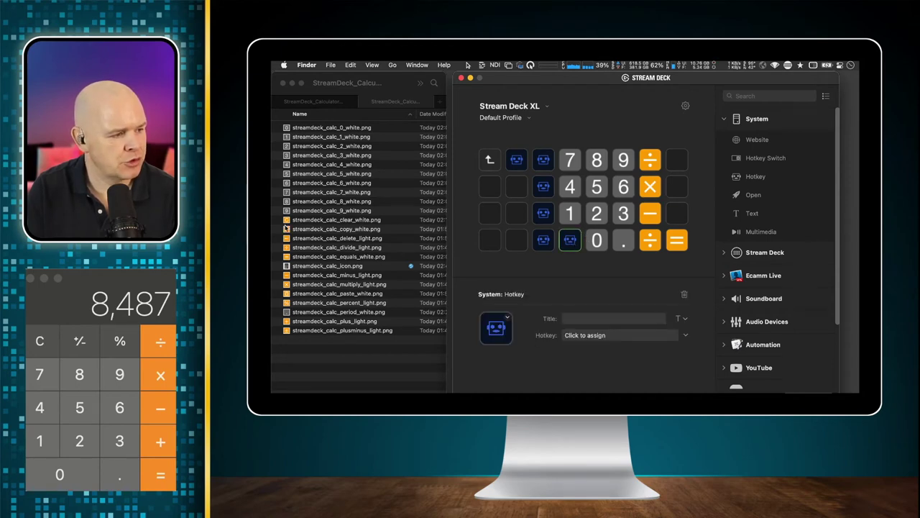
Step: Give the key left of 0 the orange delete icon and the BackSpace hotkey
{"action": "left_click_drag", "start_coordinate": [305, 238], "coordinate": [496, 330]}
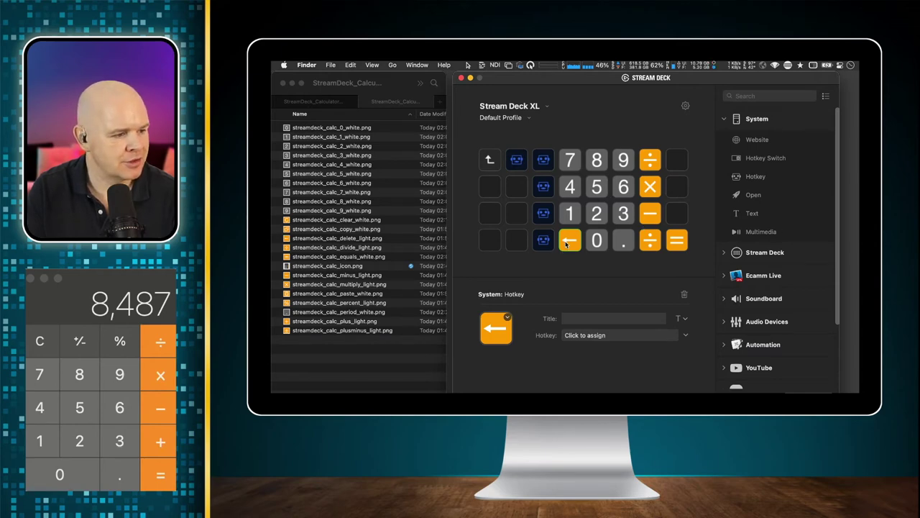
{"action": "left_click", "coordinate": [603, 336]}
{"action": "key", "text": "BackSpace"}
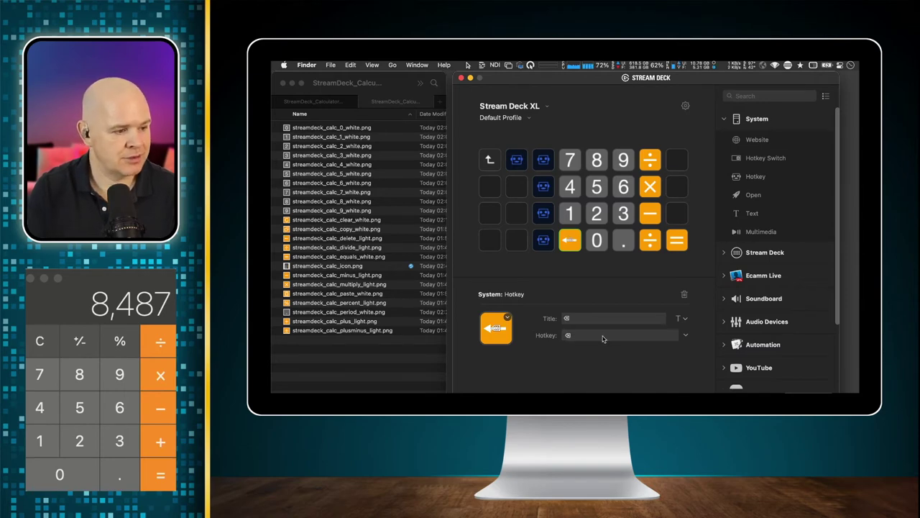
{"action": "left_click", "coordinate": [681, 318]}
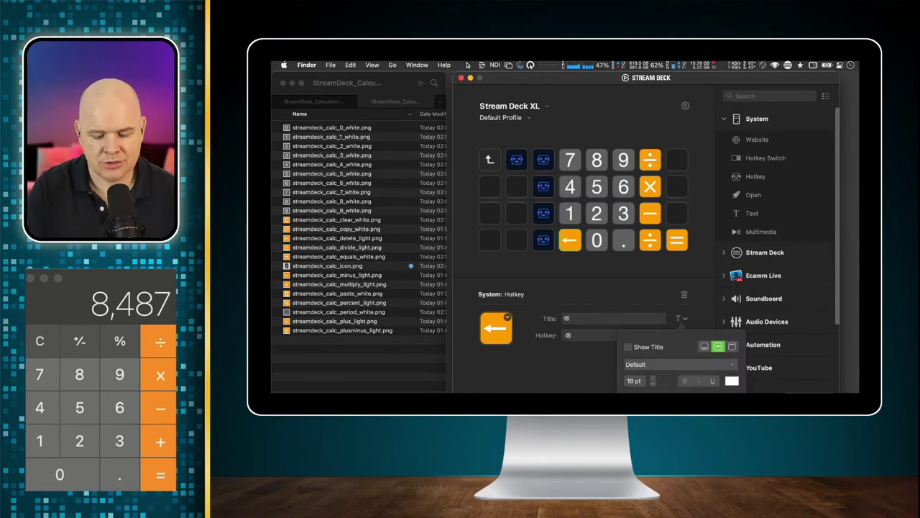
Step: Test deleting by entering 77 in Calculator and removing digits with Backspace
{"action": "key", "text": "7"}
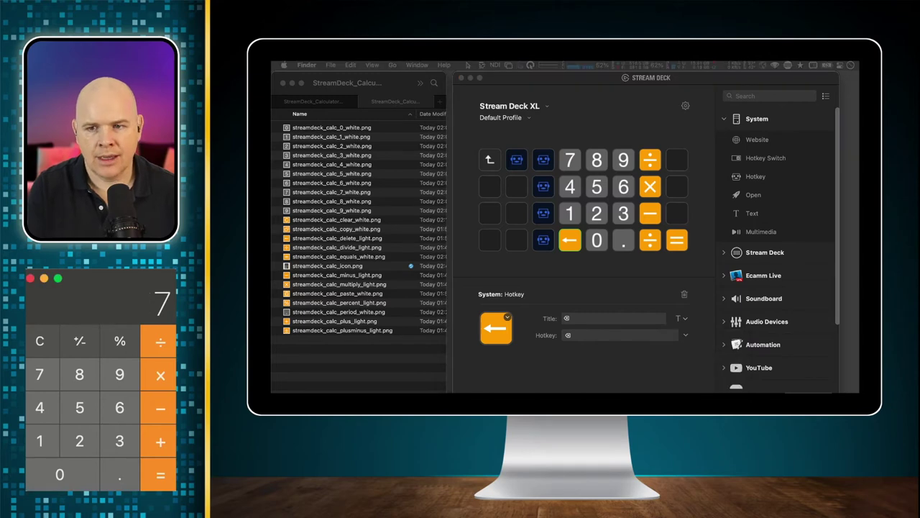
{"action": "key", "text": "7"}
{"action": "key", "text": "7"}
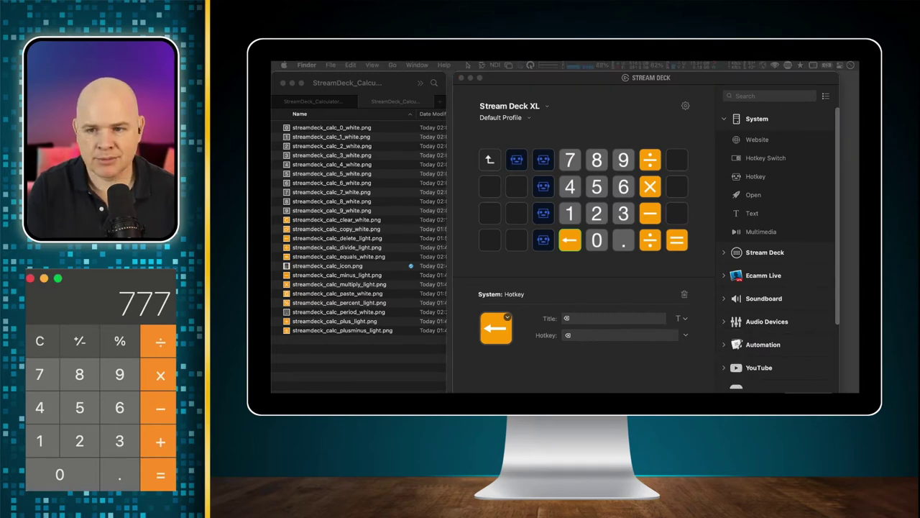
{"action": "key", "text": "BackSpace"}
{"action": "key", "text": "BackSpace"}
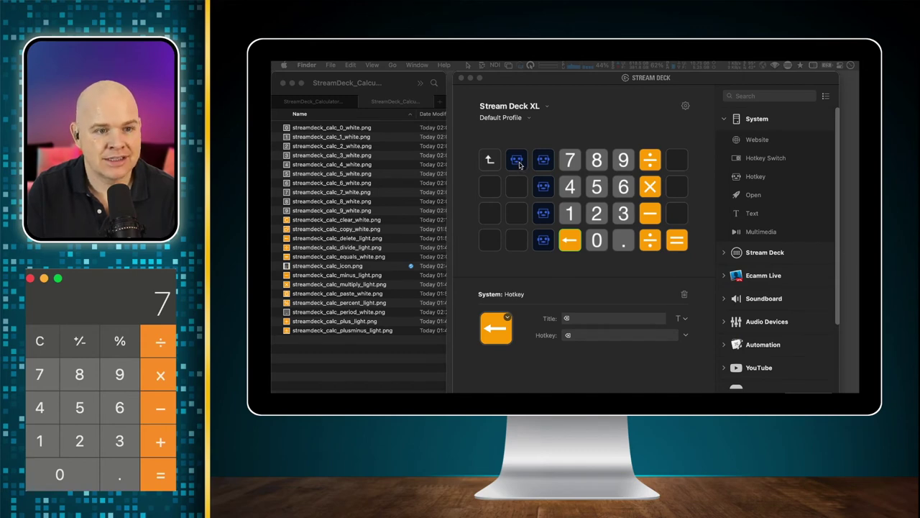
{"action": "left_click", "coordinate": [548, 164]}
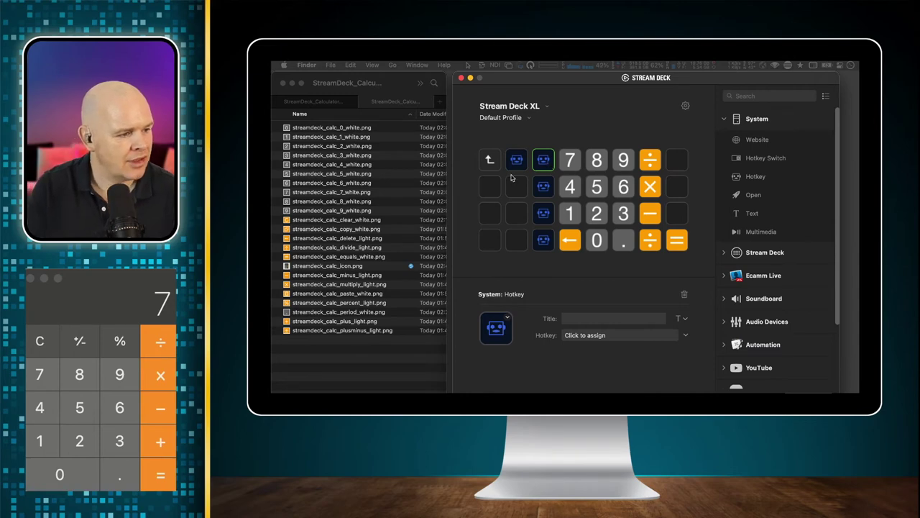
Step: Give the key beside 7 the Escape hotkey and the clear_white.png orange C icon, with its title hidden
{"action": "left_click", "coordinate": [596, 335]}
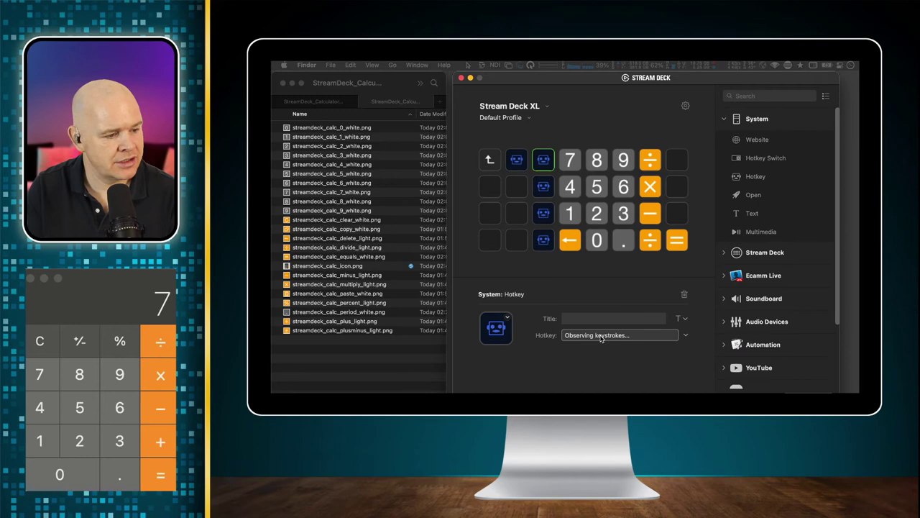
{"action": "key", "text": "Escape"}
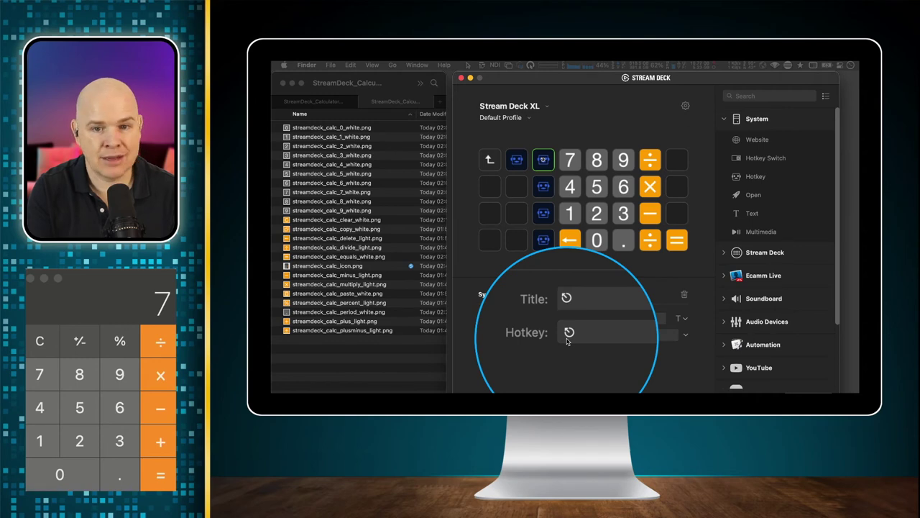
{"action": "left_click_drag", "start_coordinate": [305, 220], "coordinate": [496, 328]}
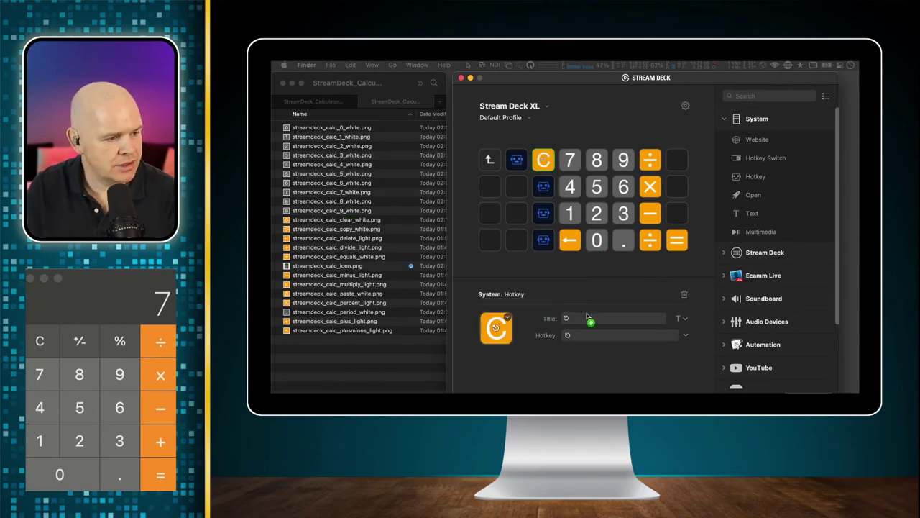
{"action": "left_click", "coordinate": [686, 318]}
{"action": "left_click", "coordinate": [628, 349]}
{"action": "left_click", "coordinate": [575, 280]}
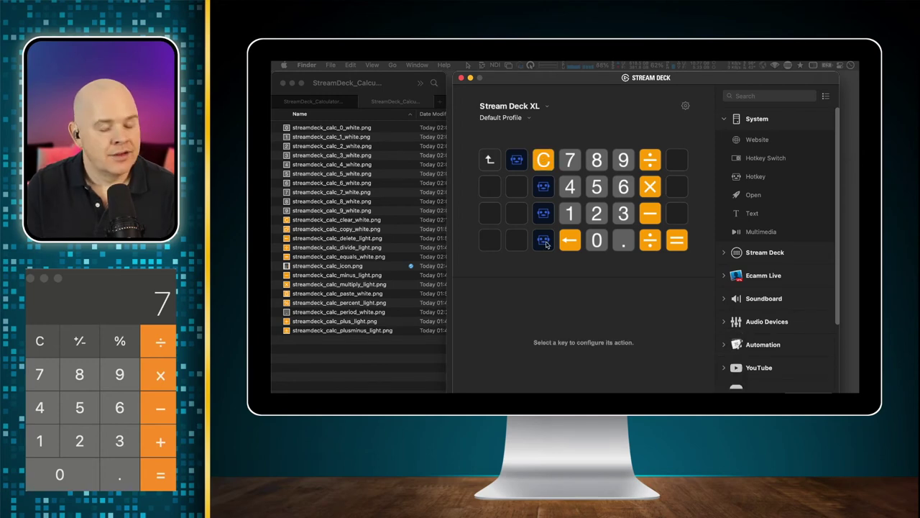
Step: Make the bottom-row placeholder a ⇧5 percent hotkey with the orange percent icon
{"action": "left_click", "coordinate": [544, 242]}
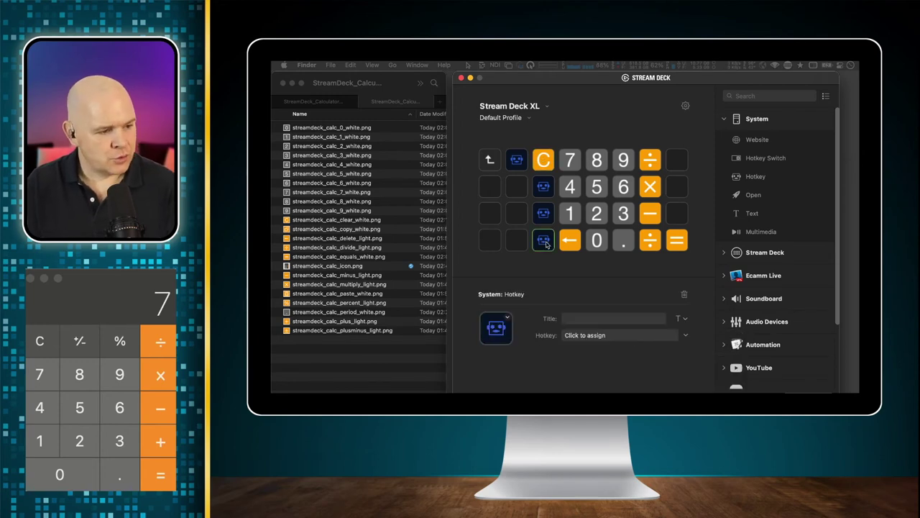
{"action": "left_click", "coordinate": [587, 338]}
{"action": "key", "text": "shift"}
{"action": "key", "text": "shift+5"}
{"action": "left_click_drag", "start_coordinate": [339, 302], "coordinate": [496, 343]}
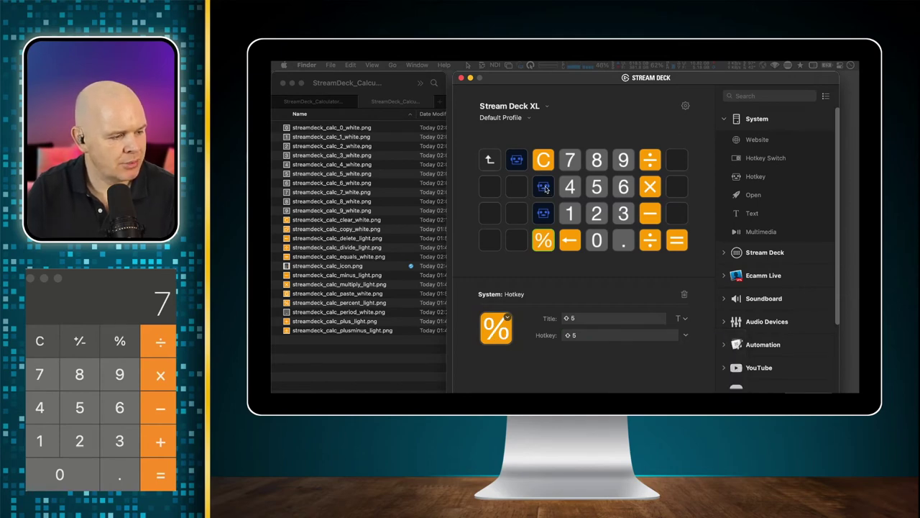
Step: Assign ⌘C to the middle-row key and ⌘V to the third-row key
{"action": "left_click", "coordinate": [544, 188]}
{"action": "left_click", "coordinate": [580, 335]}
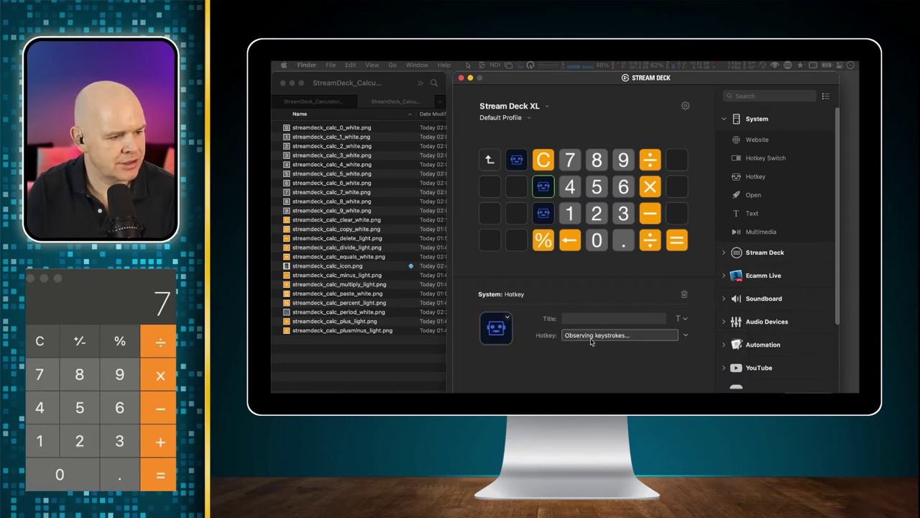
{"action": "key", "text": "super"}
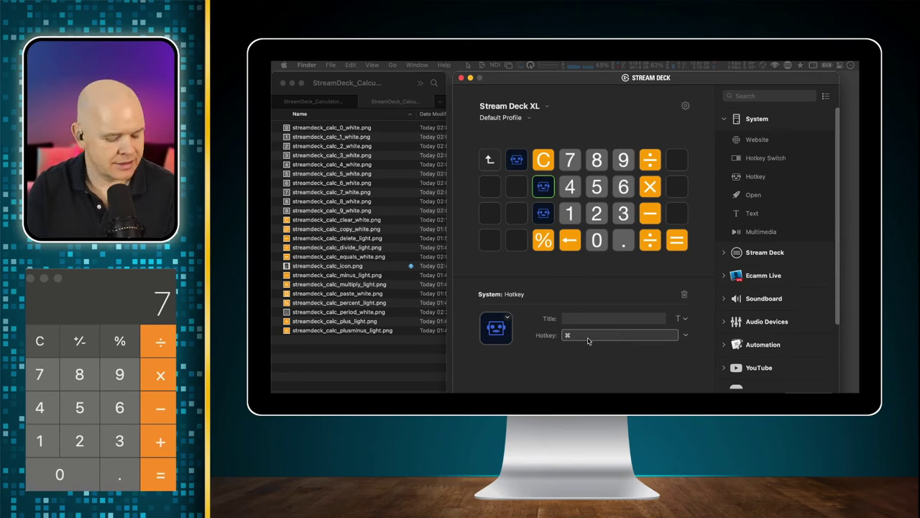
{"action": "key", "text": "super+c"}
{"action": "left_click", "coordinate": [544, 213]}
{"action": "left_click", "coordinate": [581, 335]}
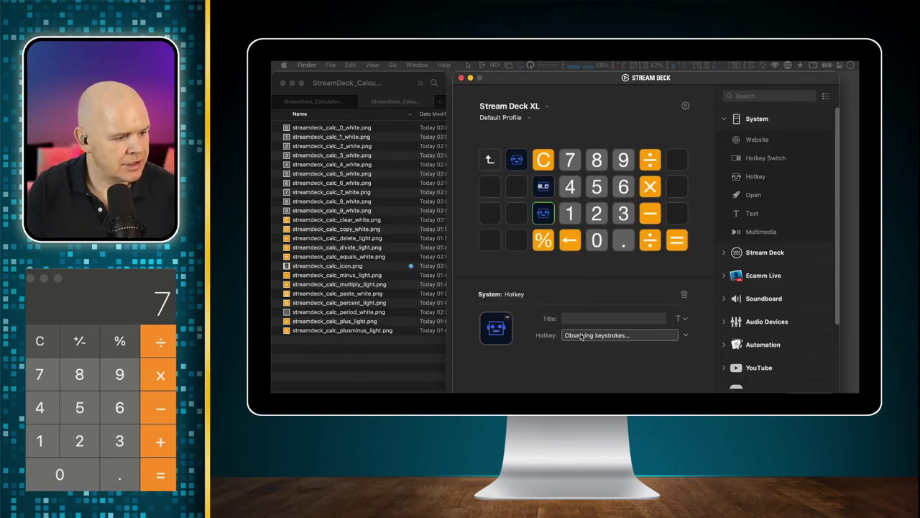
{"action": "key", "text": "super+v"}
Step: Apply the orange copy icon to the ⌘C copy key
{"action": "left_click", "coordinate": [544, 186]}
{"action": "left_click_drag", "start_coordinate": [286, 229], "coordinate": [545, 191]}
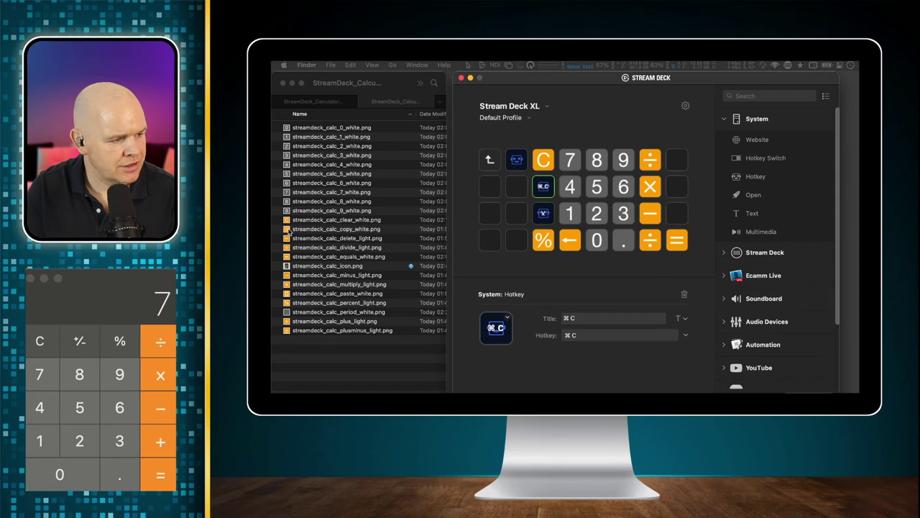
{"action": "left_click_drag", "start_coordinate": [287, 230], "coordinate": [496, 330]}
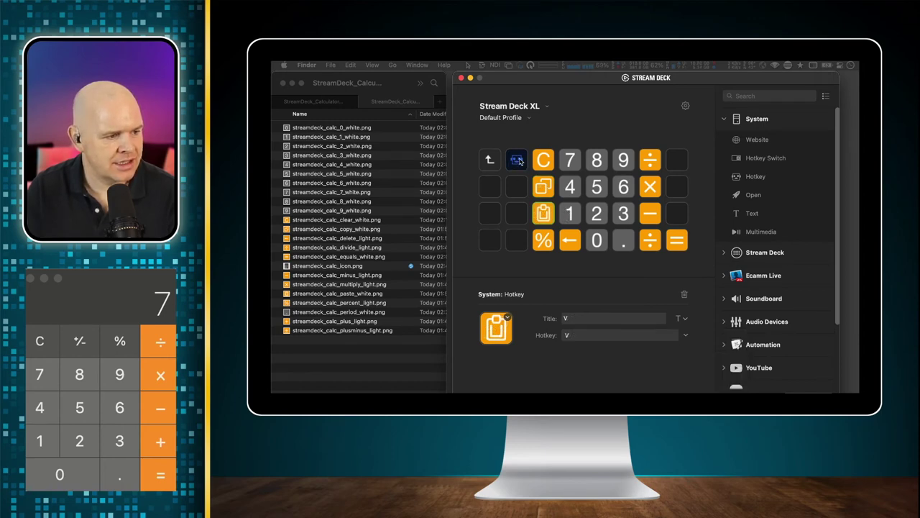
Step: Delete the remaining robot placeholder key in the top row
{"action": "left_click", "coordinate": [518, 160]}
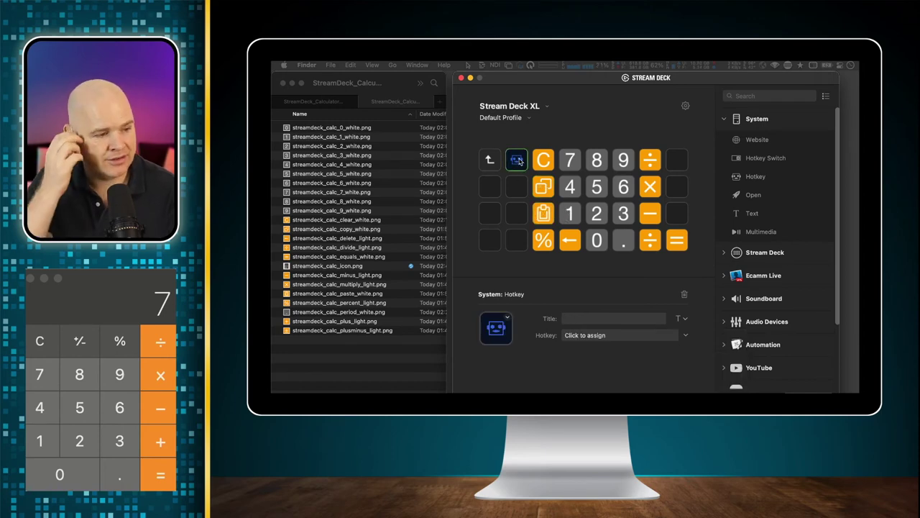
{"action": "right_click", "coordinate": [519, 161]}
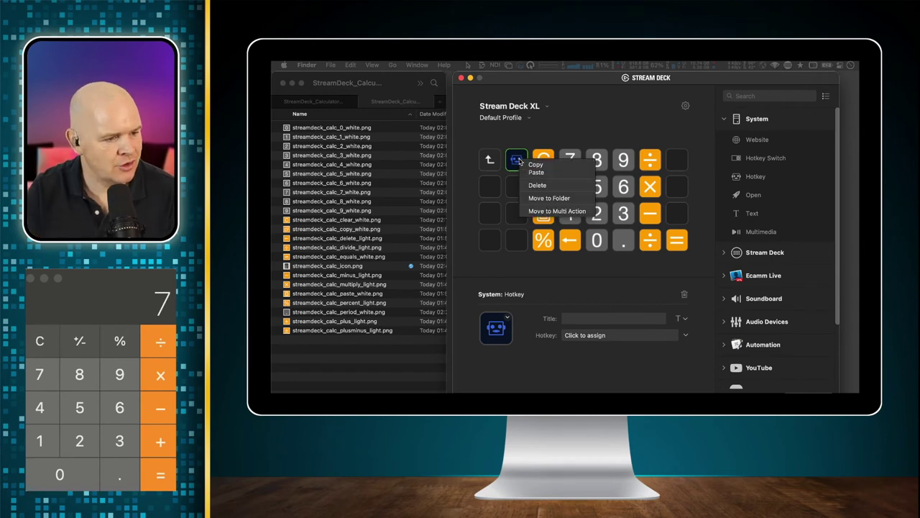
{"action": "left_click", "coordinate": [536, 185]}
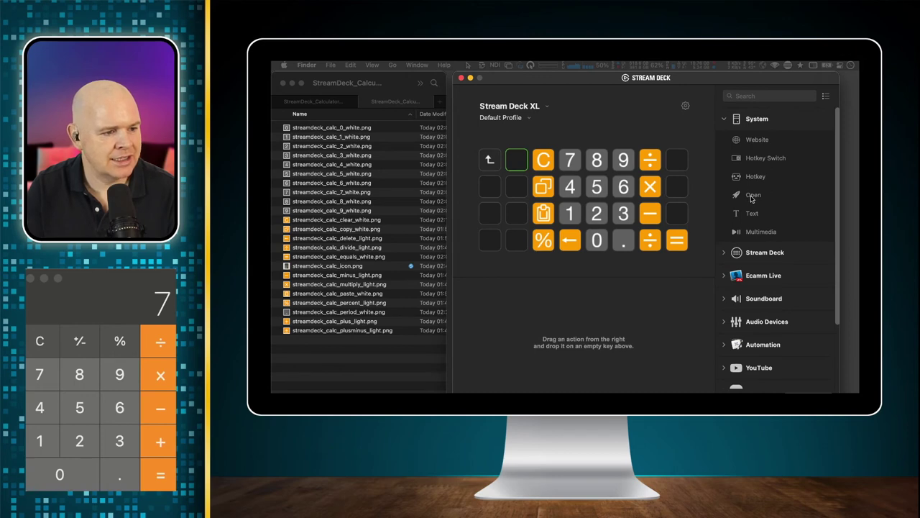
Step: Add a System > Open action to the empty key that launches Calculator.app
{"action": "left_click_drag", "start_coordinate": [746, 199], "coordinate": [520, 164]}
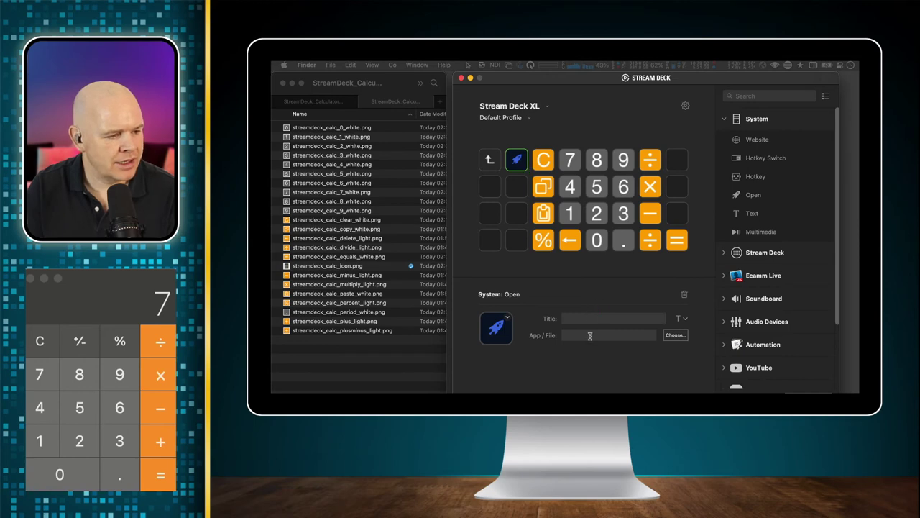
{"action": "left_click", "coordinate": [676, 335]}
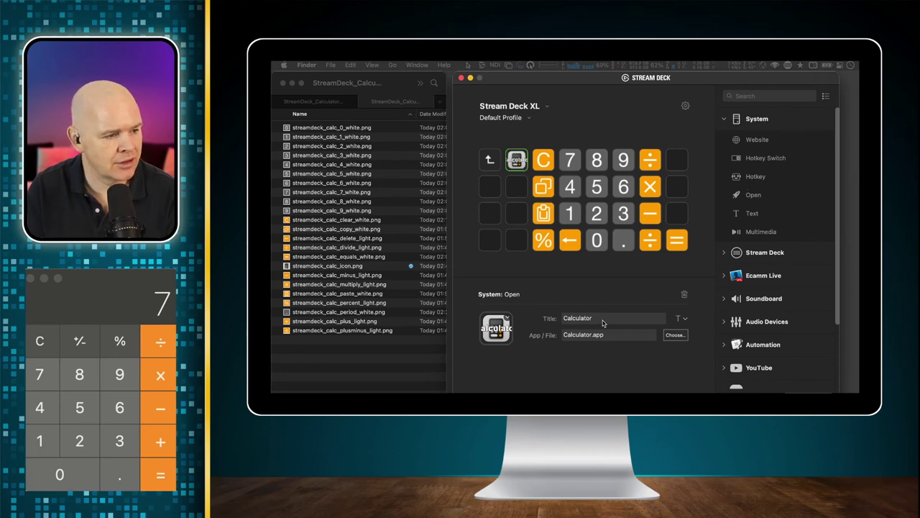
{"action": "left_click", "coordinate": [686, 319]}
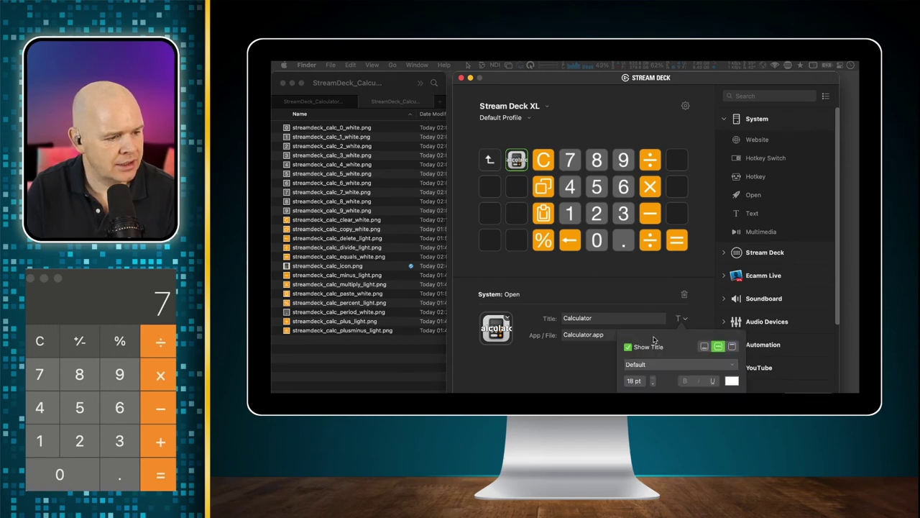
Step: Hide the Calculator key's title and give it the streamdeck_calc_icon.png image
{"action": "left_click", "coordinate": [629, 349]}
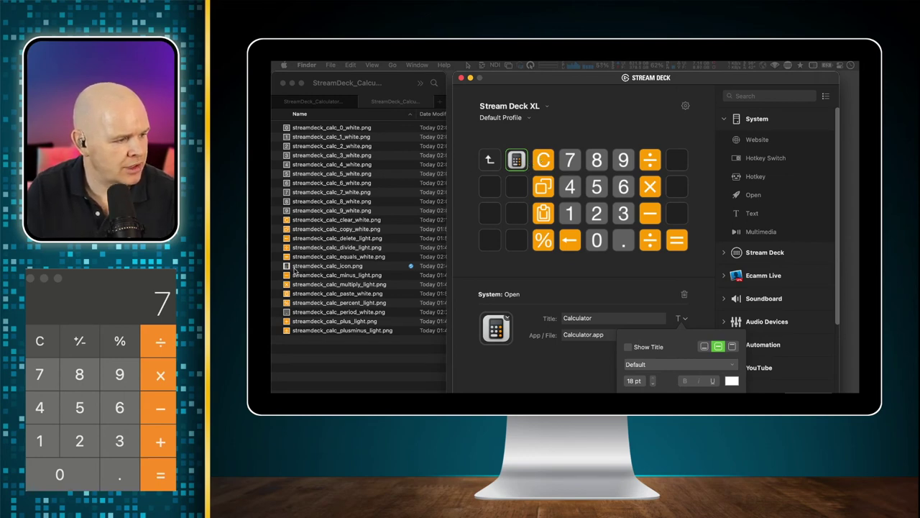
{"action": "left_click_drag", "start_coordinate": [339, 272], "coordinate": [497, 332]}
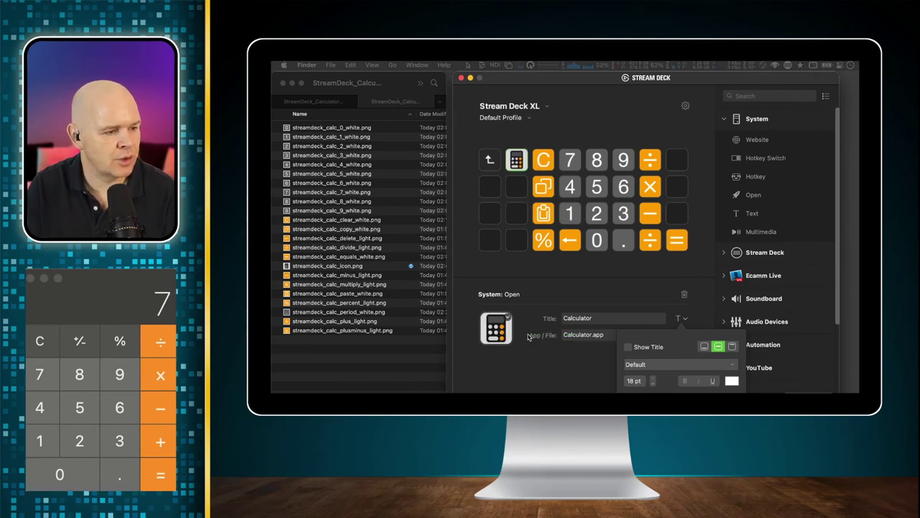
{"action": "left_click", "coordinate": [510, 164]}
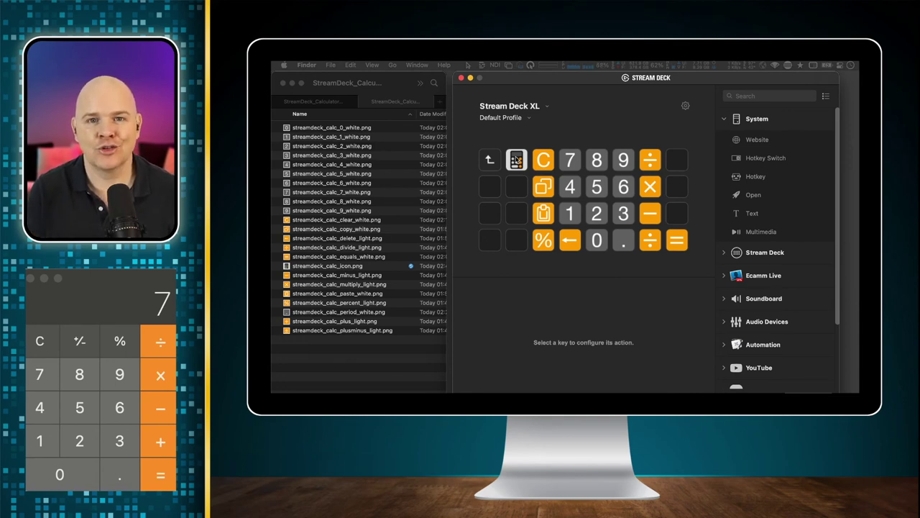
{"action": "left_click", "coordinate": [516, 159]}
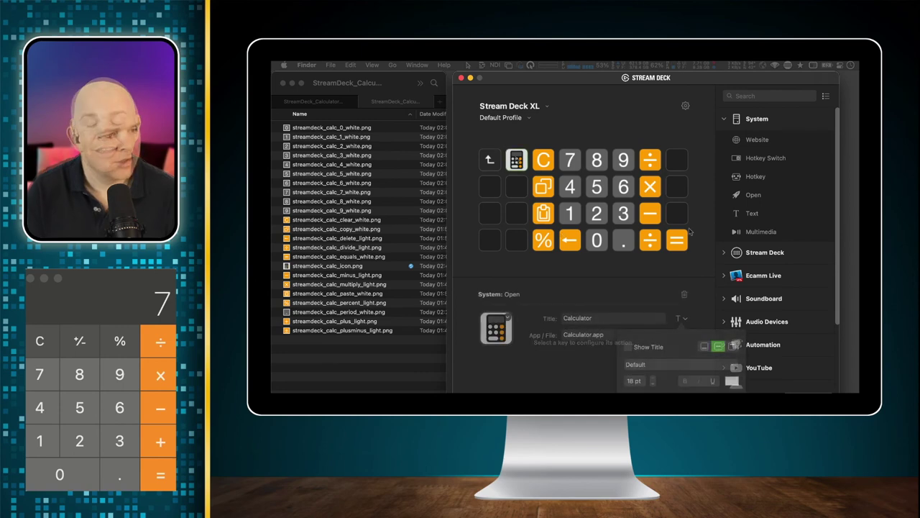
Step: Re-enter the calculator folder via its Back key, then show the White icons Finder folder in Icon view
{"action": "left_click", "coordinate": [488, 162]}
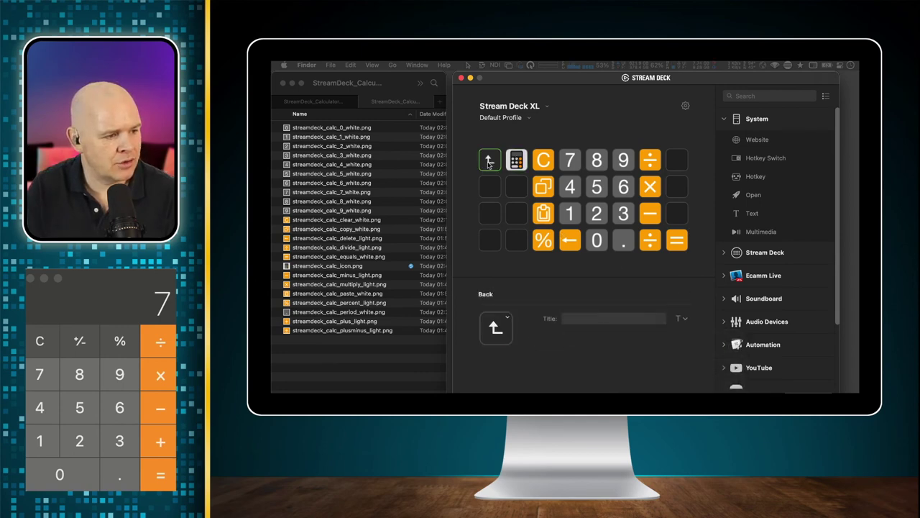
{"action": "double_click", "coordinate": [490, 162]}
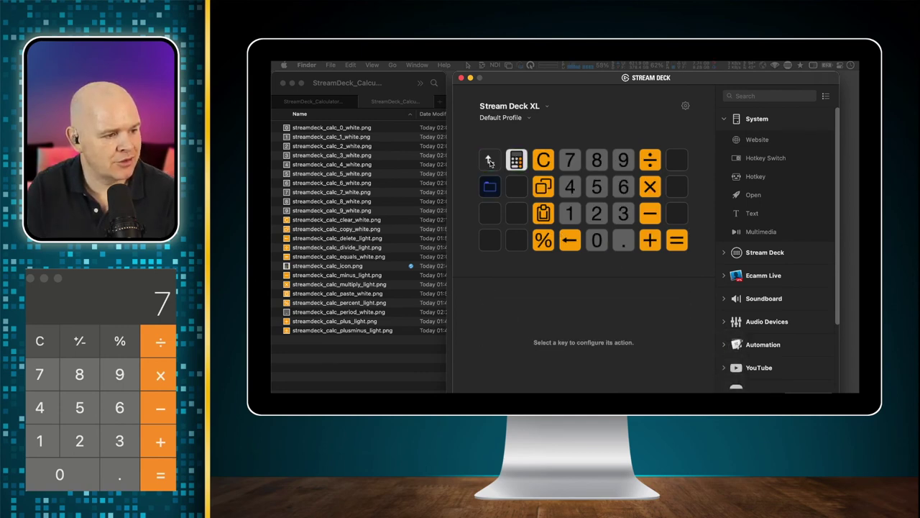
{"action": "left_click", "coordinate": [490, 187]}
{"action": "key", "text": "Delete"}
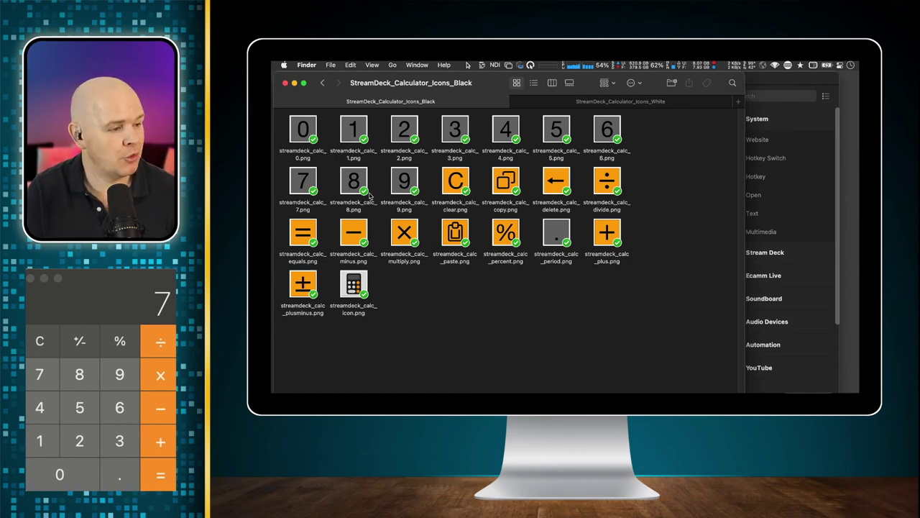
{"action": "left_click", "coordinate": [551, 104]}
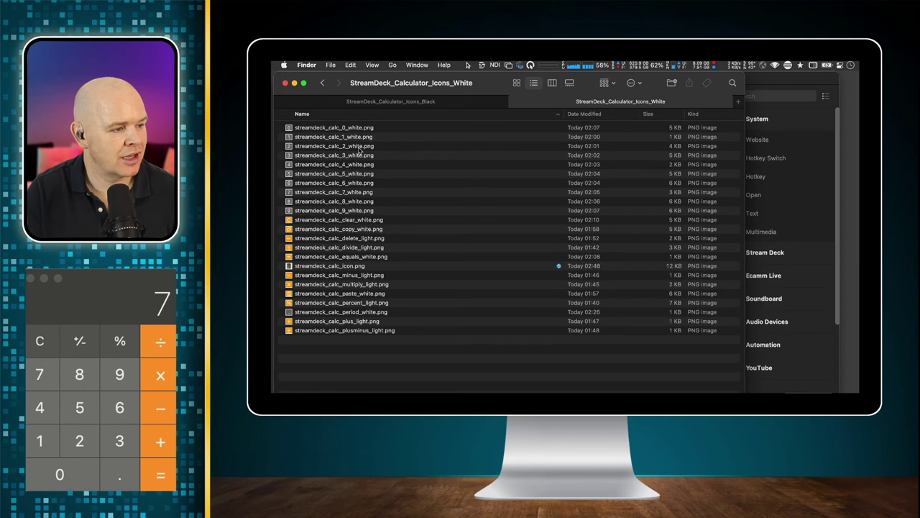
{"action": "left_click", "coordinate": [516, 83]}
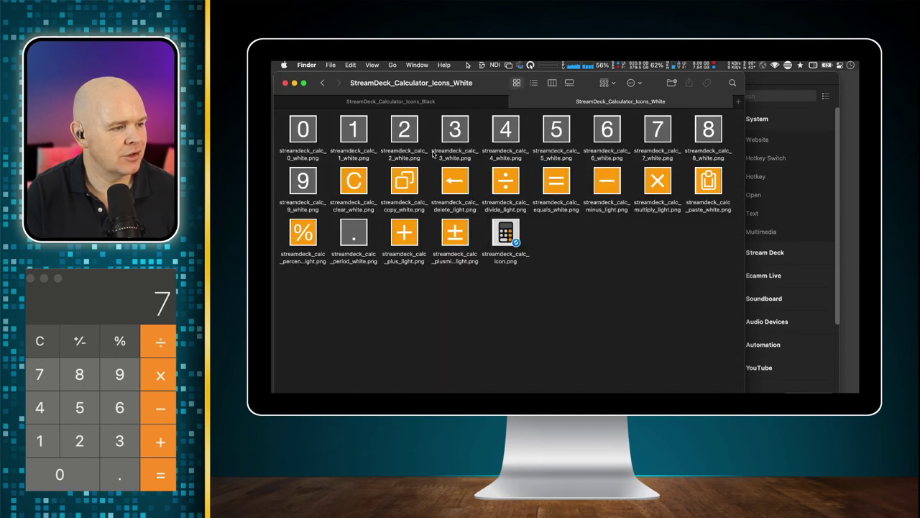